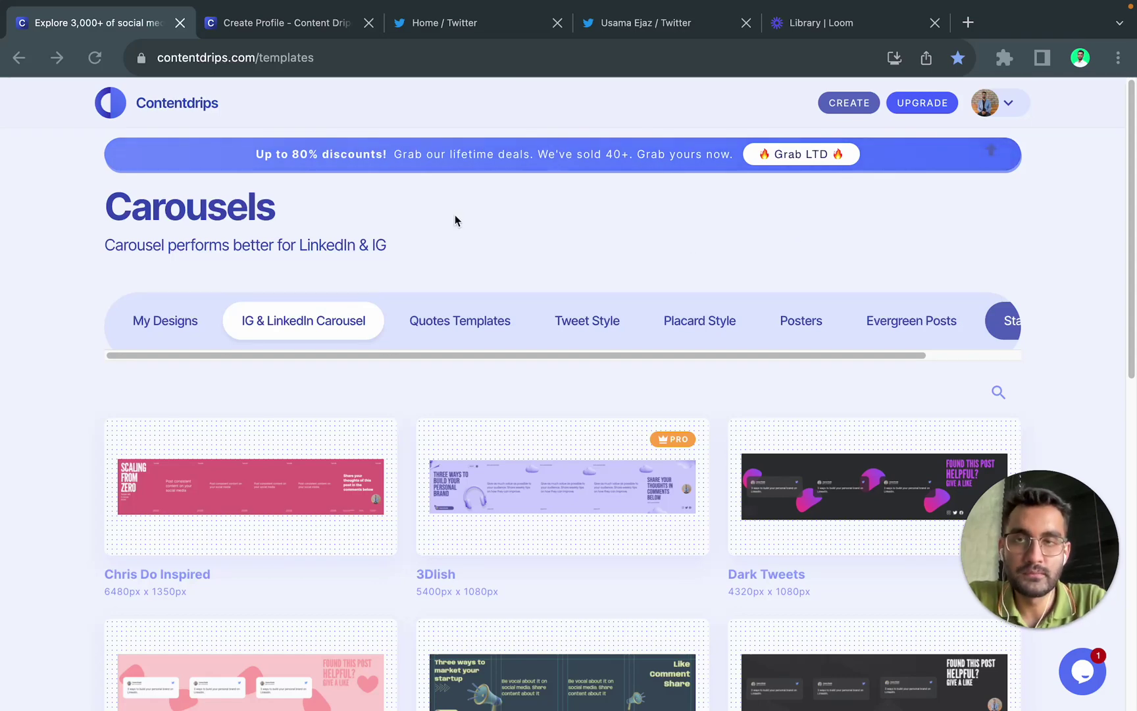
Step: Find the Market it 3D template in the IG & LinkedIn Carousel list and open it for editing
{"action": "left_click", "coordinate": [574, 242]}
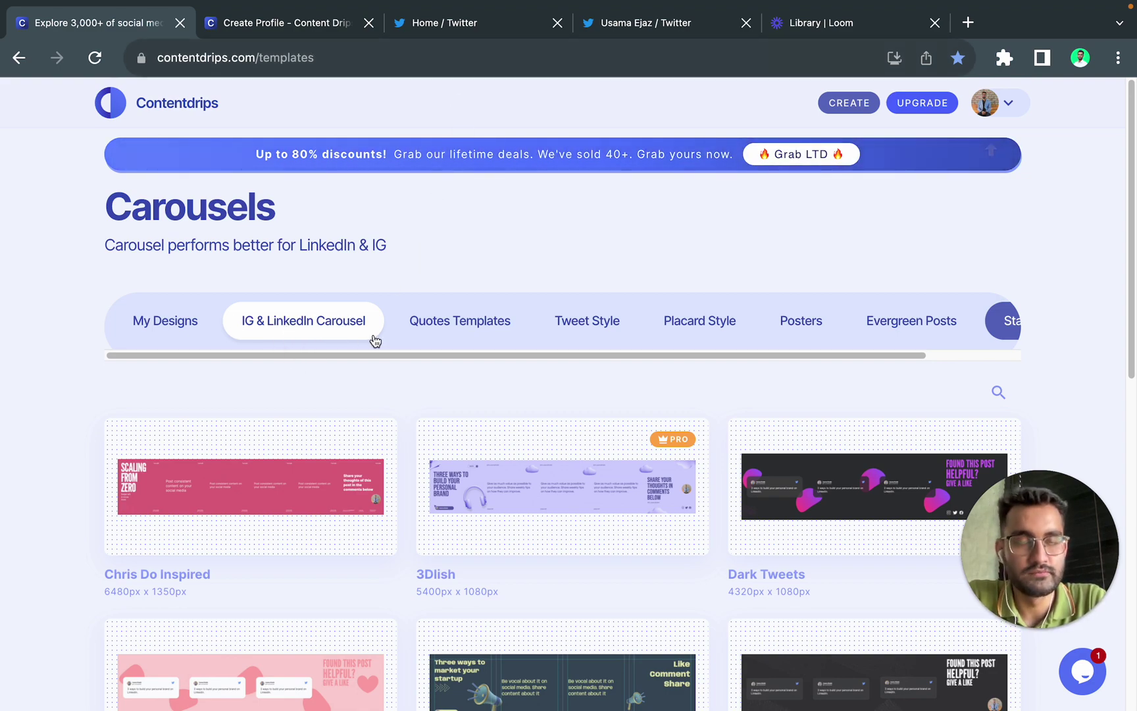
{"action": "scroll", "coordinate": [356, 403], "scroll_direction": "down", "scroll_amount": 1}
{"action": "scroll", "coordinate": [335, 395], "scroll_direction": "down", "scroll_amount": 3}
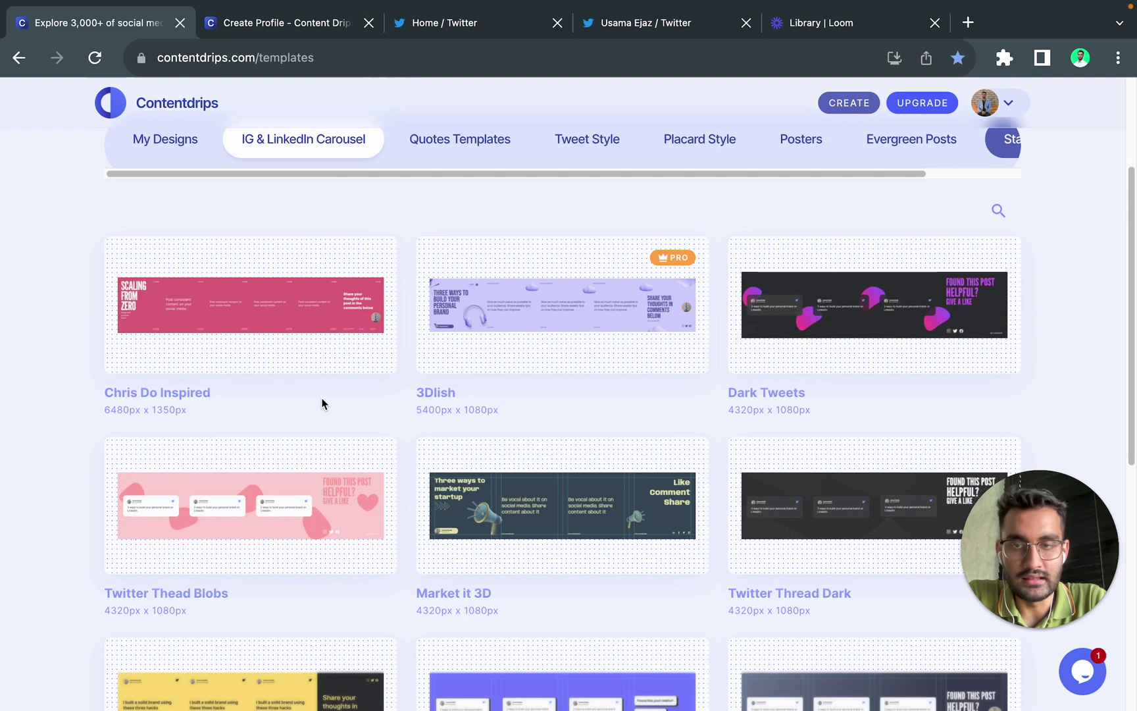
{"action": "scroll", "coordinate": [619, 379], "scroll_direction": "down", "scroll_amount": 3}
{"action": "scroll", "coordinate": [658, 395], "scroll_direction": "up", "scroll_amount": 1}
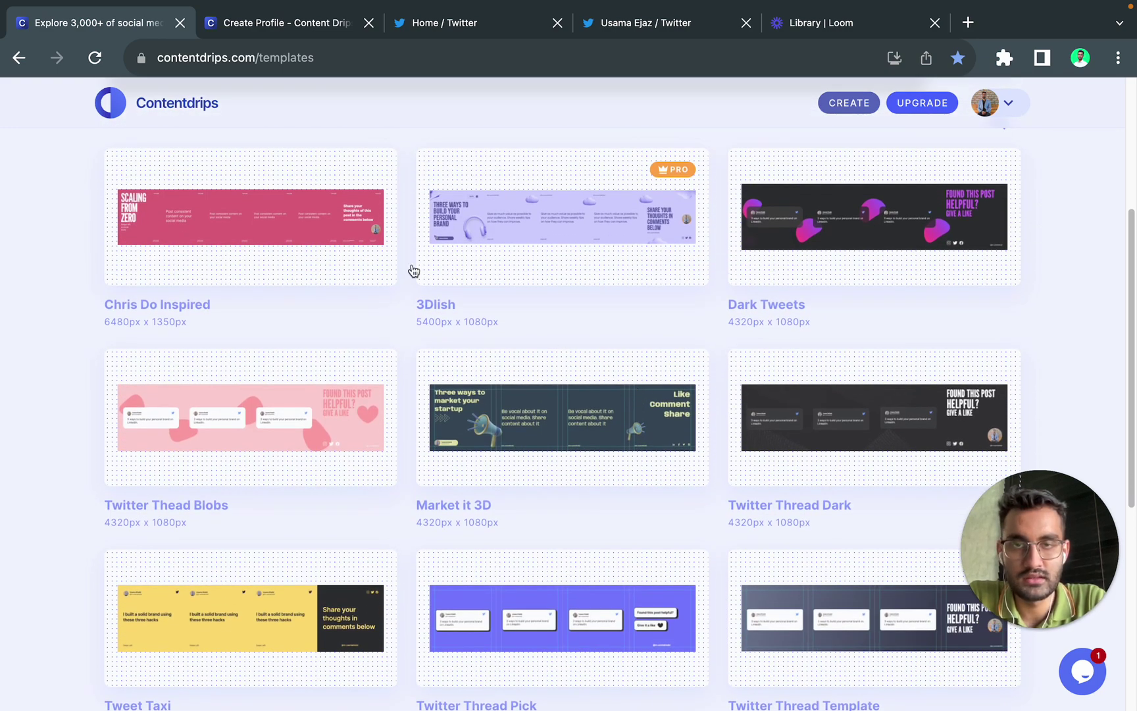
{"action": "left_click", "coordinate": [626, 420]}
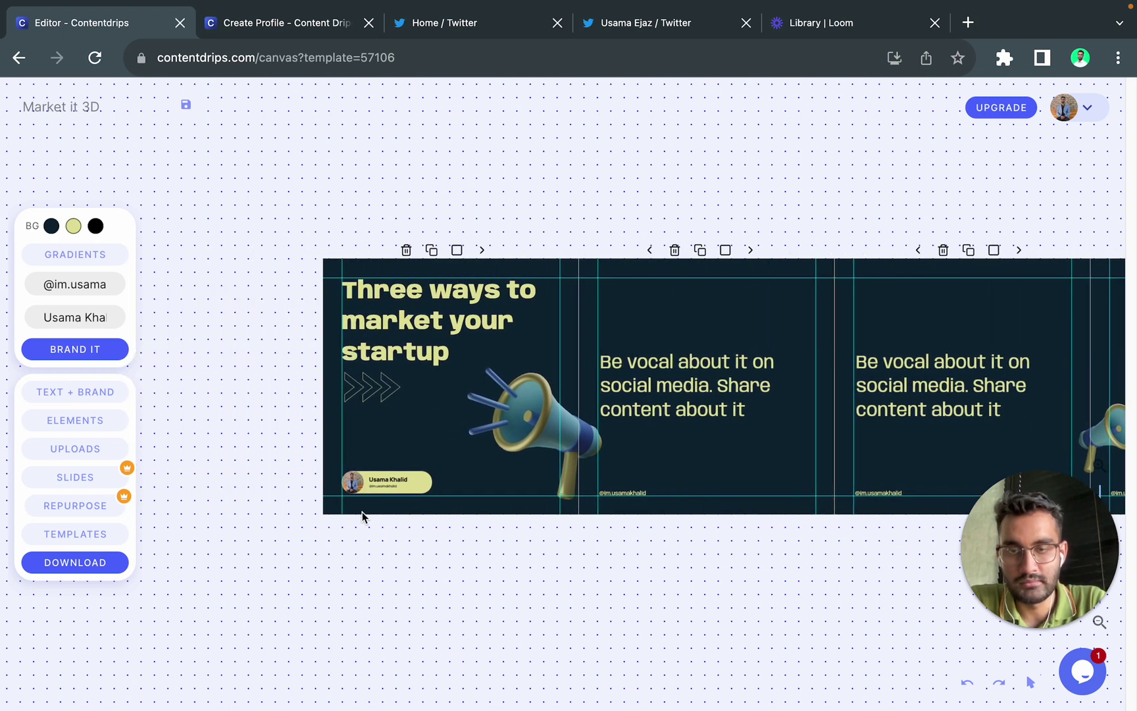
{"action": "scroll", "coordinate": [364, 510], "scroll_direction": "up", "scroll_amount": 5}
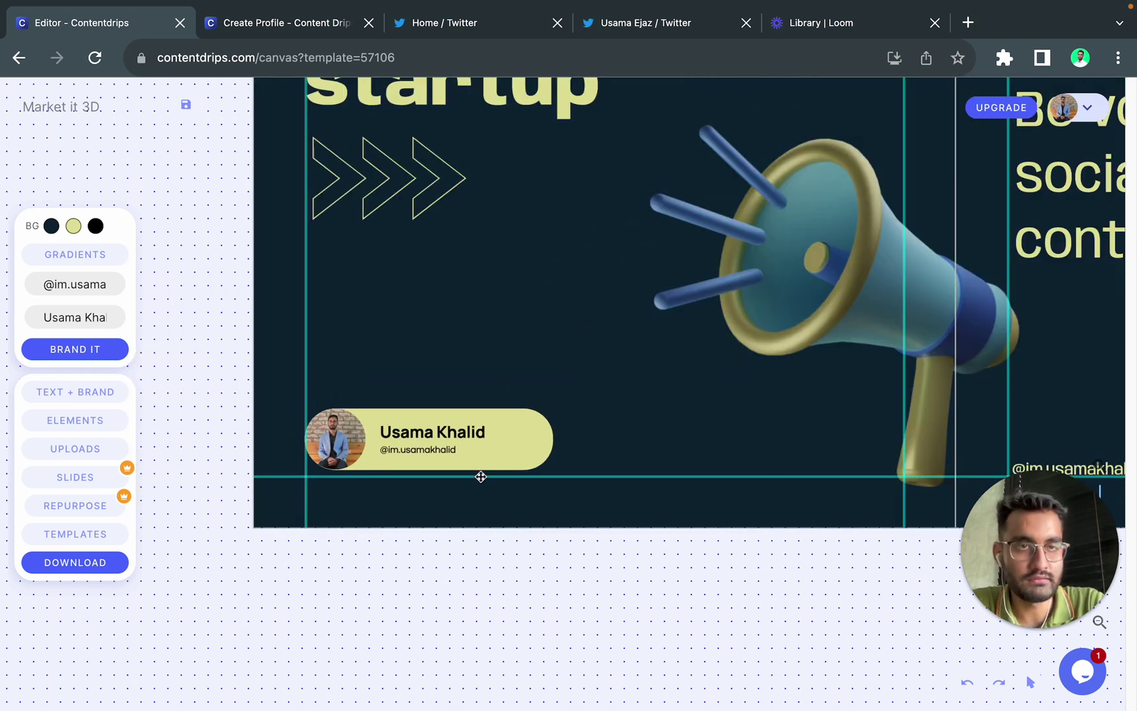
{"action": "left_click", "coordinate": [1088, 108]}
{"action": "left_click", "coordinate": [308, 26]}
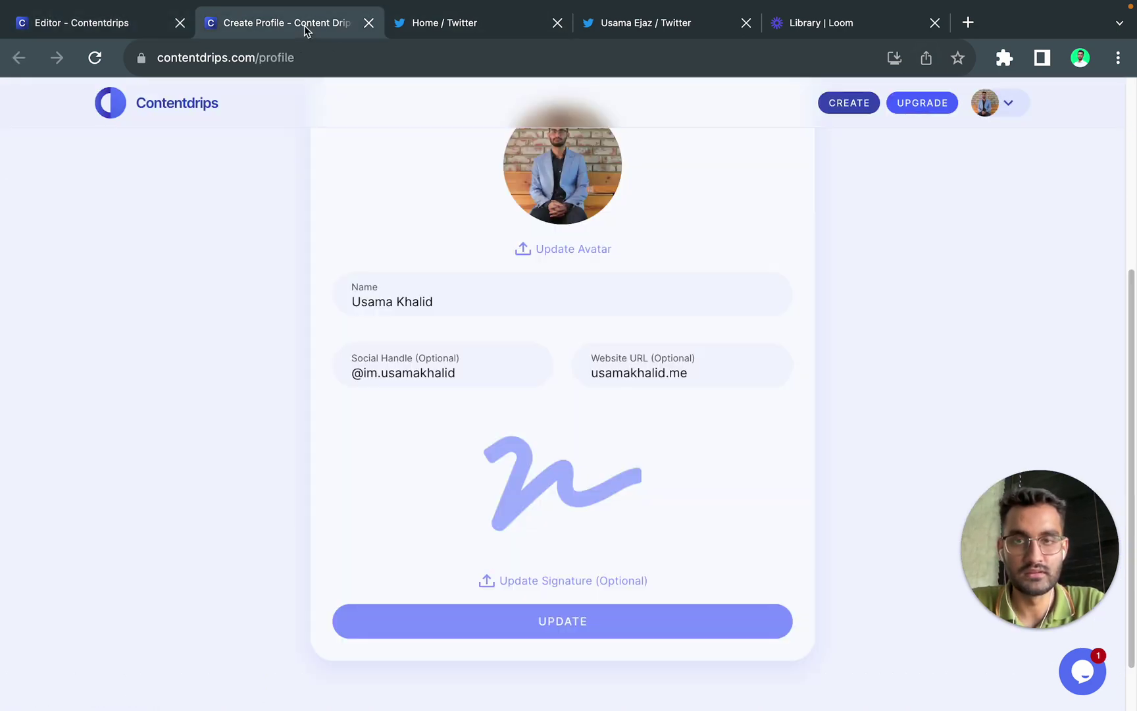
{"action": "scroll", "coordinate": [532, 362], "scroll_direction": "up", "scroll_amount": 2}
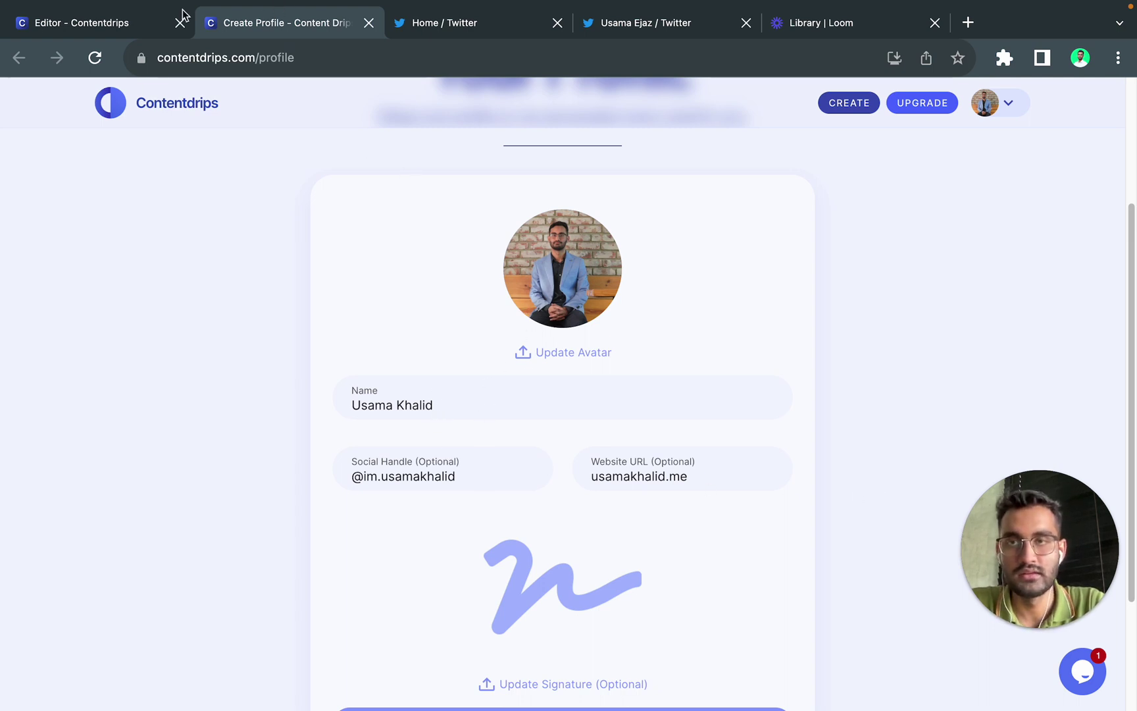
{"action": "left_click", "coordinate": [117, 27]}
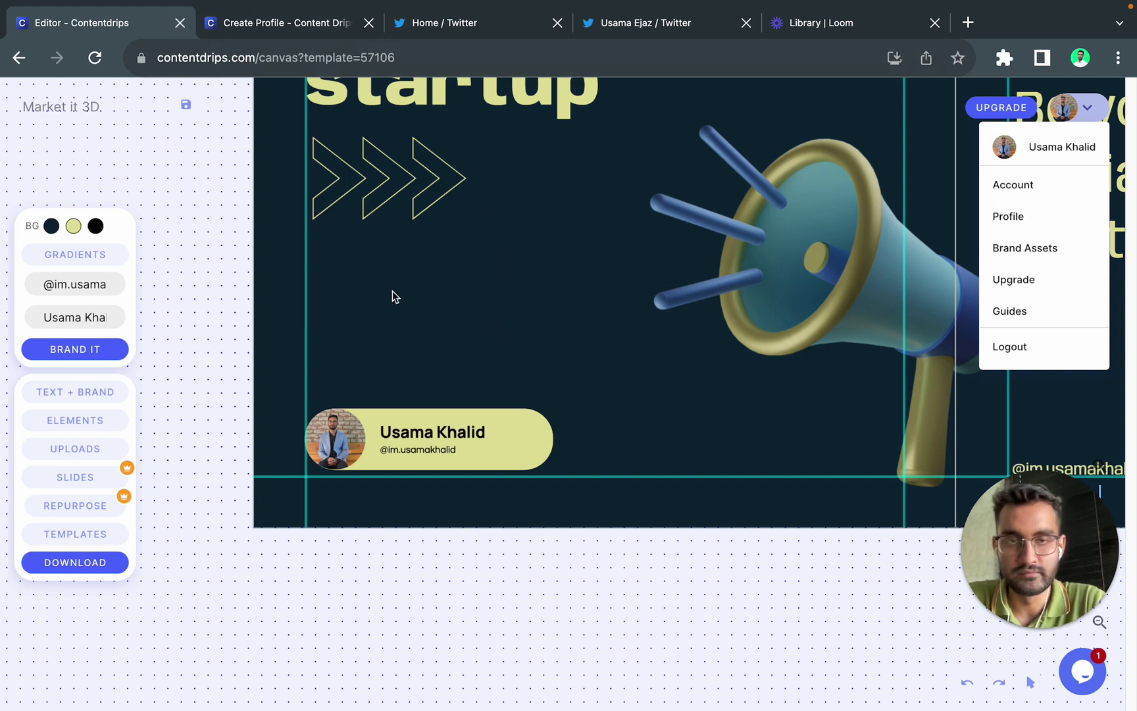
Step: Replace the template title on slide 1 with '3 tools for every LinkedIn creator.'
{"action": "scroll", "coordinate": [394, 295], "scroll_direction": "up", "scroll_amount": 5}
{"action": "scroll", "coordinate": [393, 289], "scroll_direction": "down", "scroll_amount": 3}
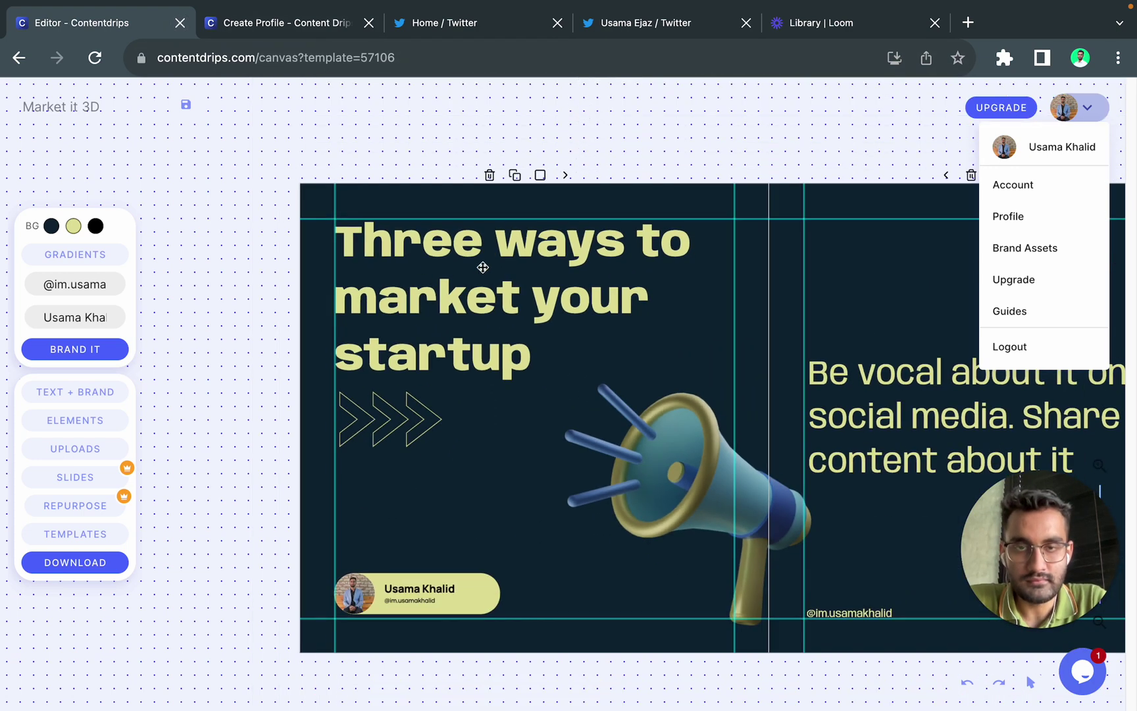
{"action": "scroll", "coordinate": [379, 265], "scroll_direction": "right", "scroll_amount": 3}
{"action": "scroll", "coordinate": [341, 282], "scroll_direction": "left", "scroll_amount": 3}
{"action": "left_click", "coordinate": [454, 274]}
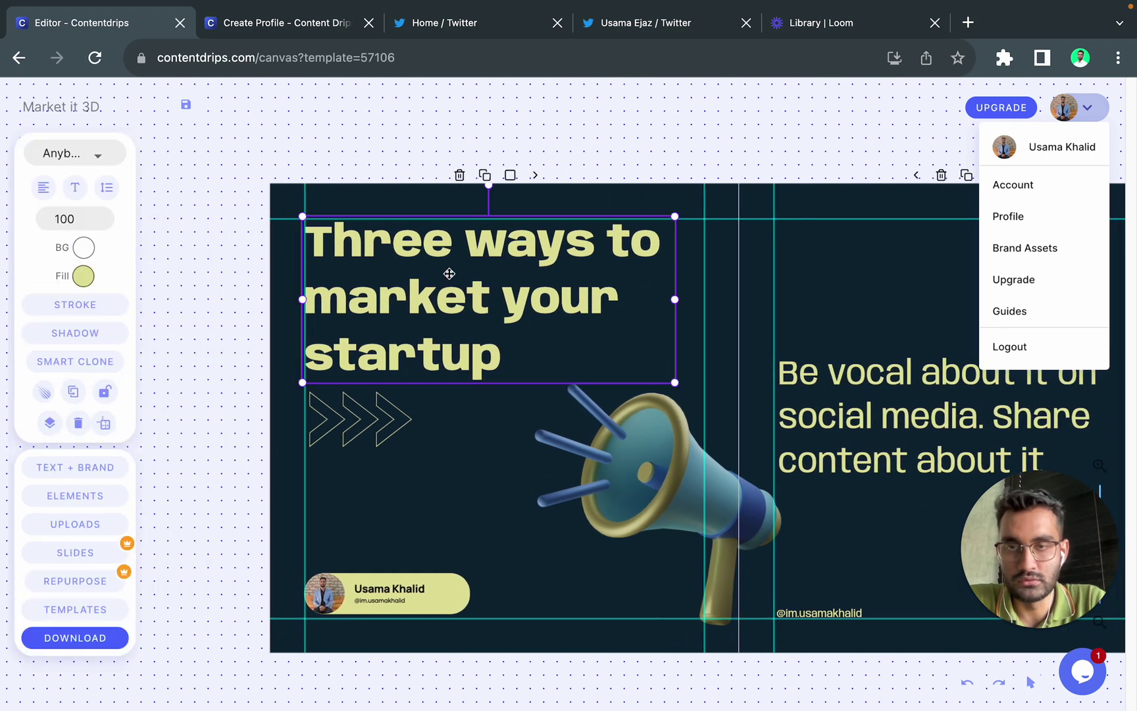
{"action": "double_click", "coordinate": [455, 275]}
{"action": "left_click_drag", "start_coordinate": [525, 343], "coordinate": [309, 215]}
{"action": "type", "text": "3 w"}
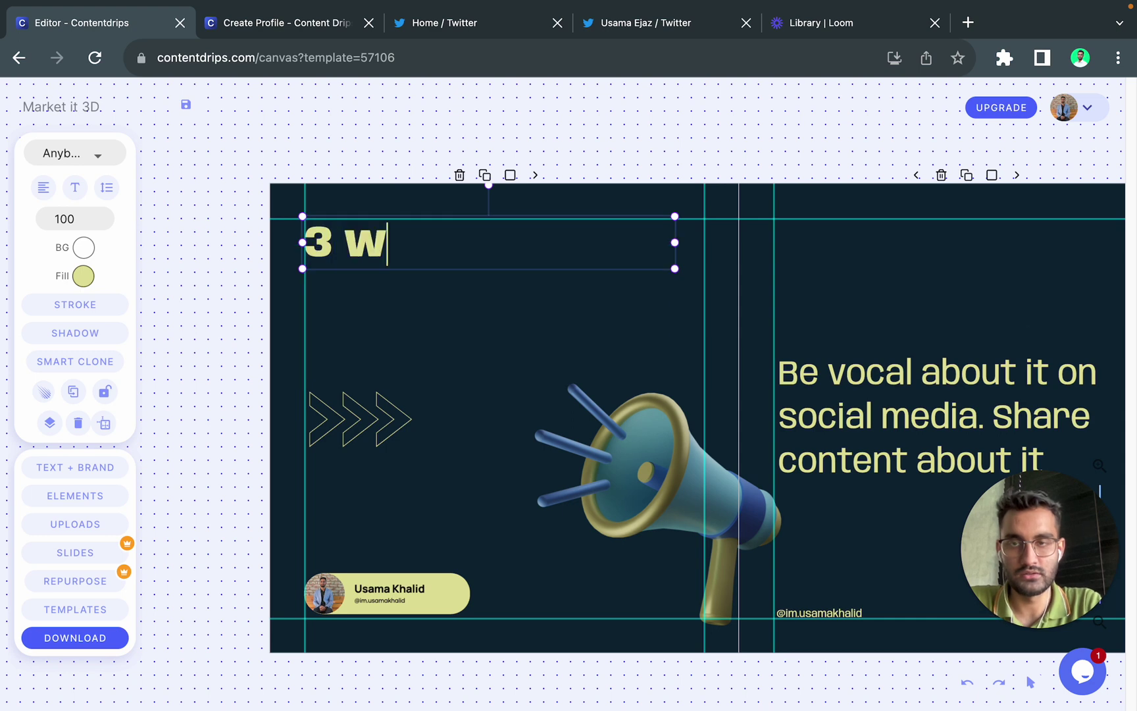
{"action": "key", "text": "BackSpace"}
{"action": "type", "text": "tools "}
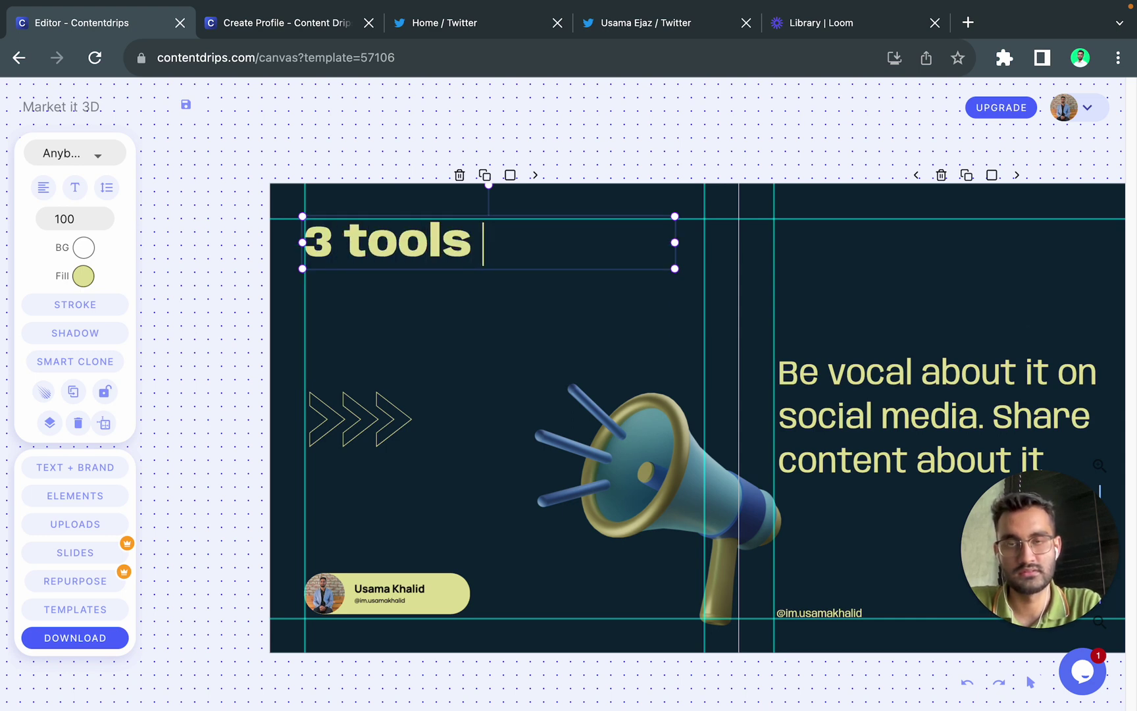
{"action": "type", "text": "for everye"}
{"action": "key", "text": "BackSpace"}
{"action": "type", "text": "lin"}
{"action": "key", "text": "BackSpace"}
{"action": "key", "text": "BackSpace"}
{"action": "key", "text": "BackSpace"}
{"action": "type", "text": "LinkedIn creator."}
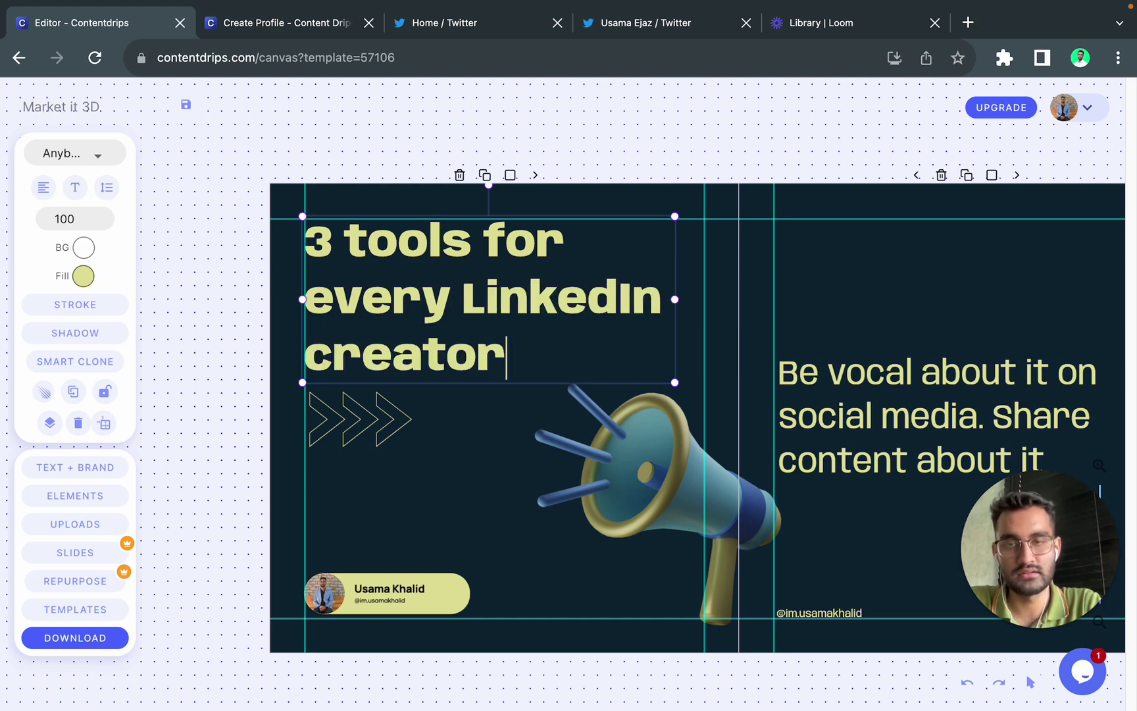
{"action": "left_click", "coordinate": [390, 509]}
Step: Set the second slide's text to '1. Contentdrips.com - for everyday social media post designs.'
{"action": "scroll", "coordinate": [744, 354], "scroll_direction": "right", "scroll_amount": 5}
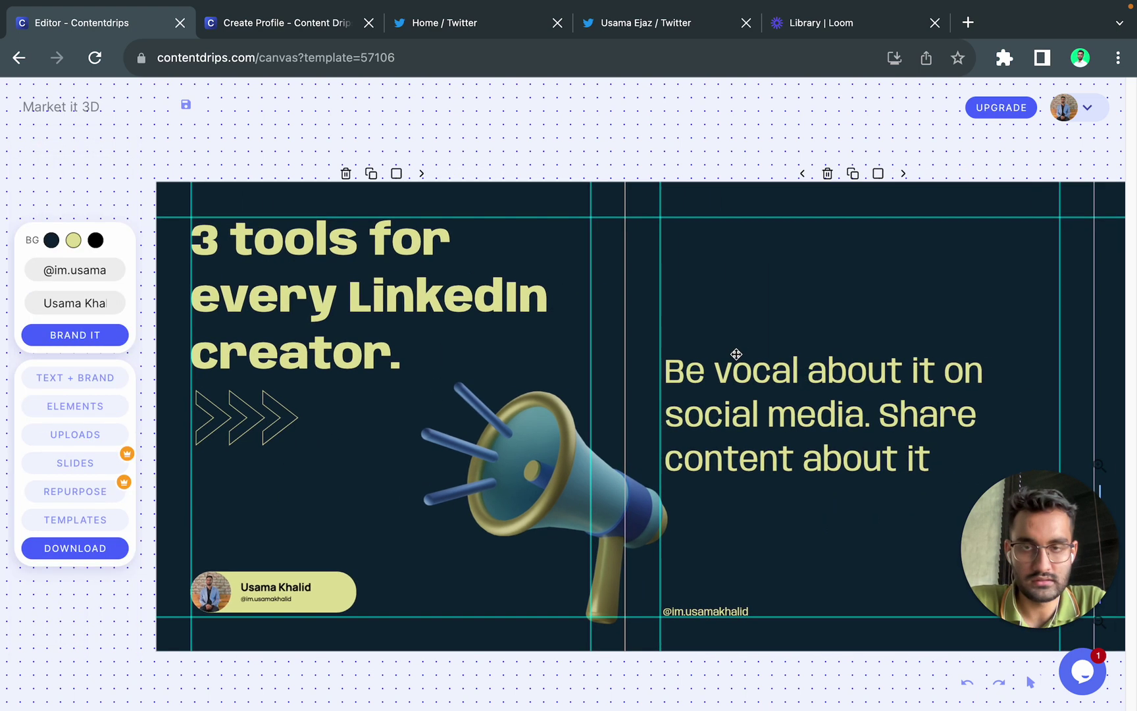
{"action": "left_click", "coordinate": [686, 404]}
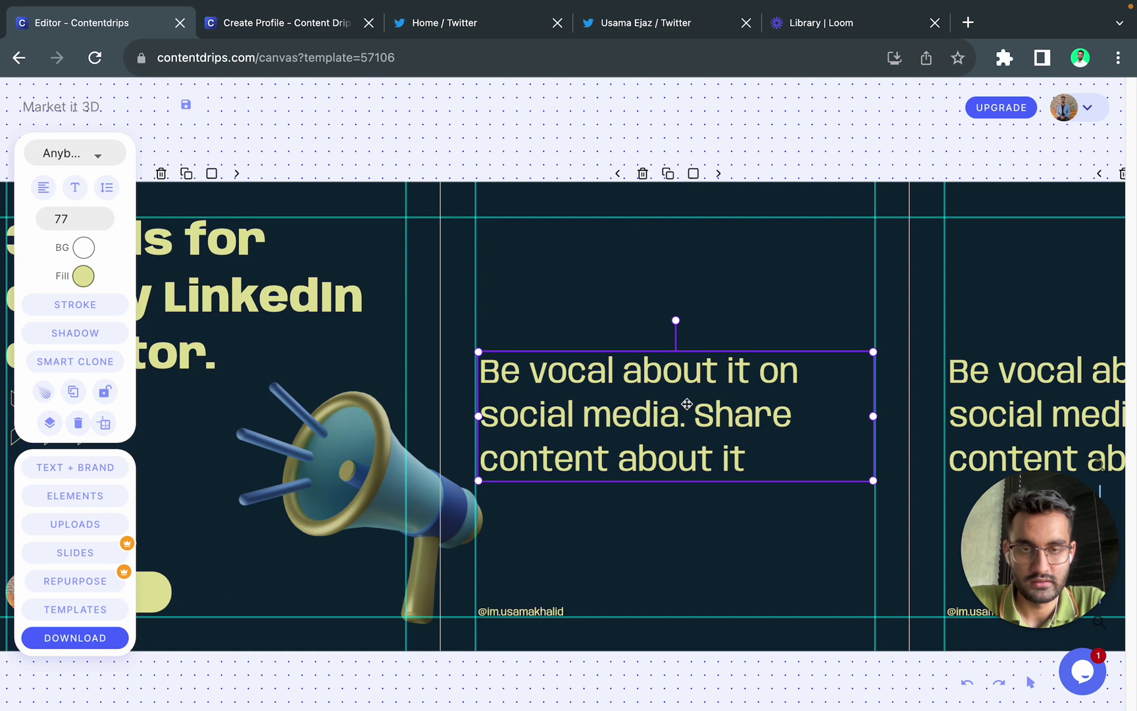
{"action": "double_click", "coordinate": [575, 376]}
{"action": "key", "text": "super+a"}
{"action": "type", "text": "1"}
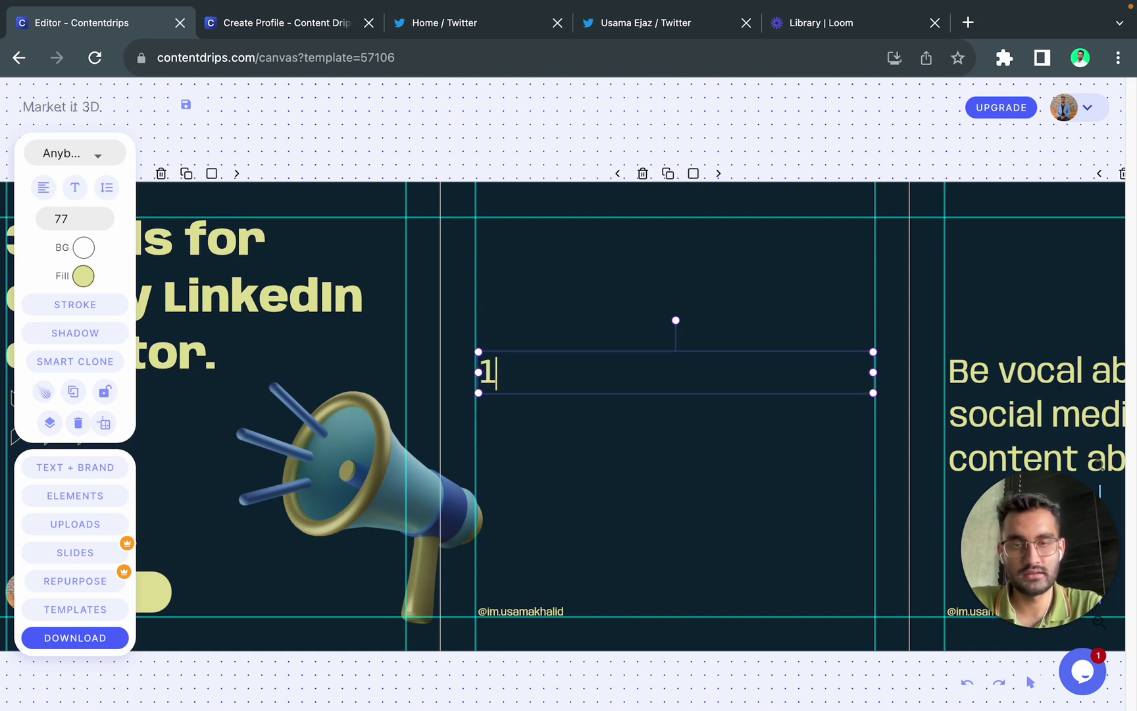
{"action": "type", "text": ". Content"}
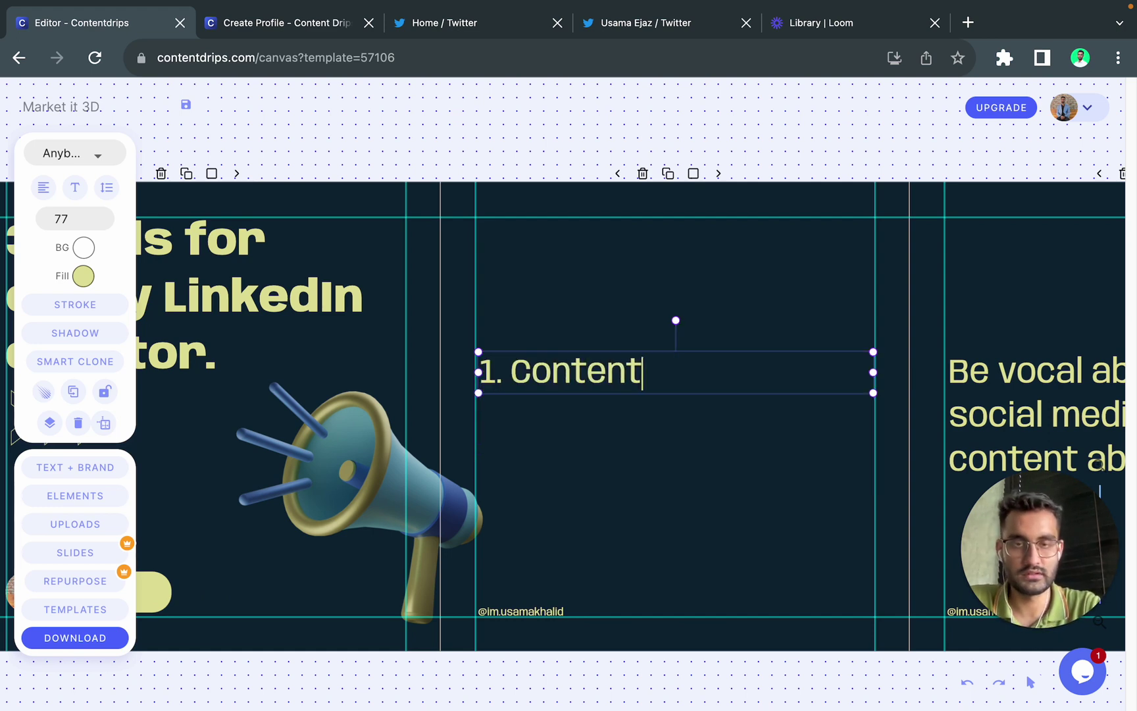
{"action": "type", "text": "drips.com - fo"}
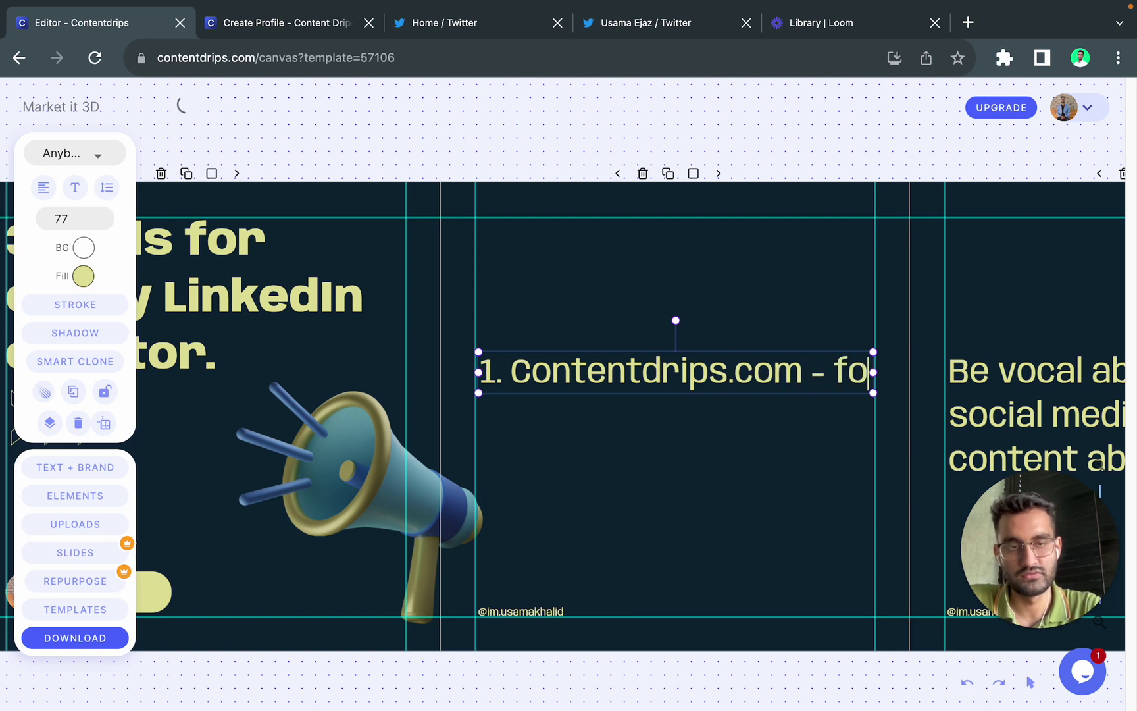
{"action": "key", "text": "BackSpace"}
{"action": "type", "text": "or everyday"}
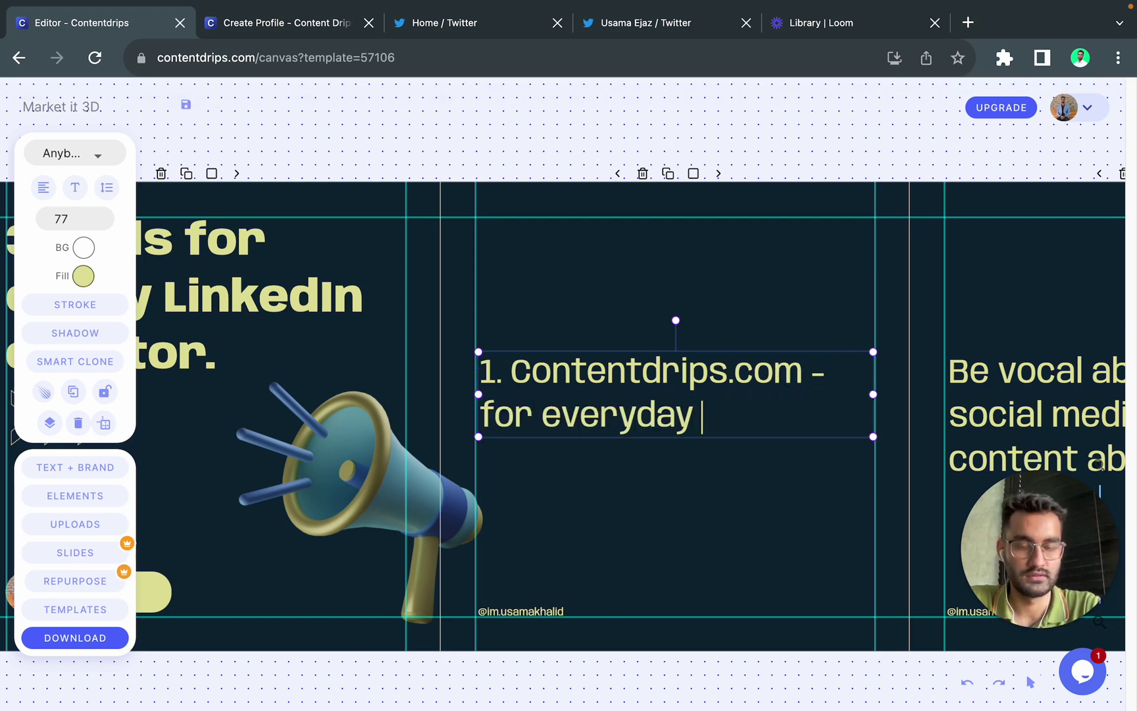
{"action": "type", "text": " social med"}
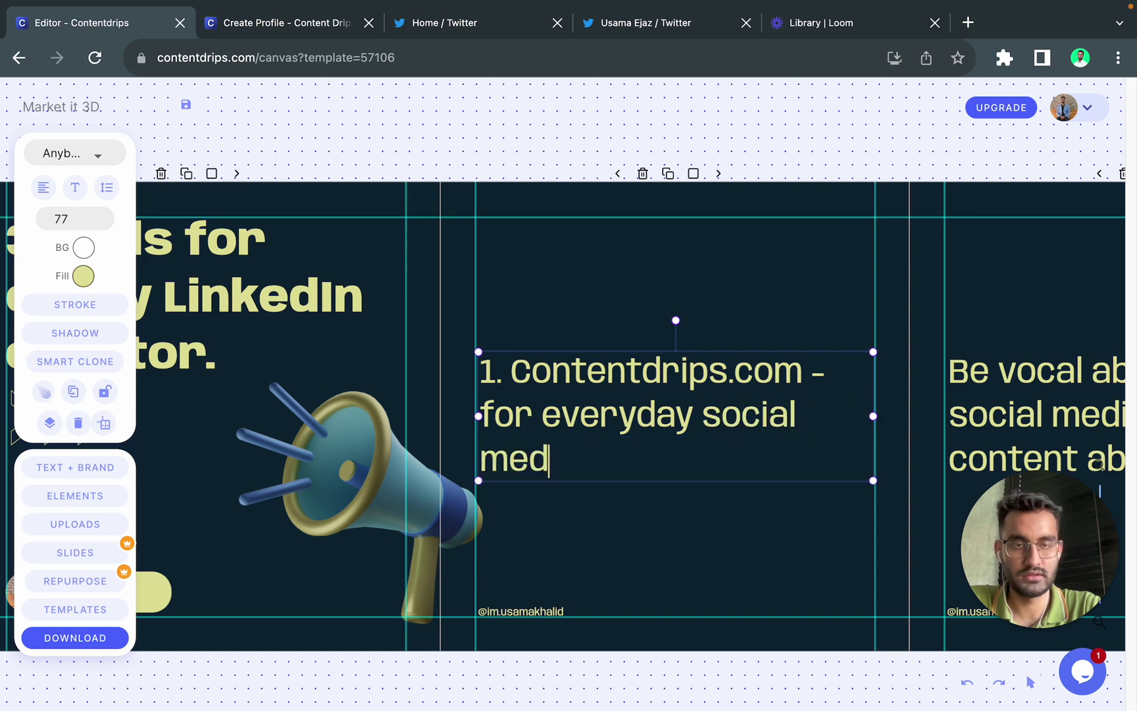
{"action": "type", "text": "ia post designs."}
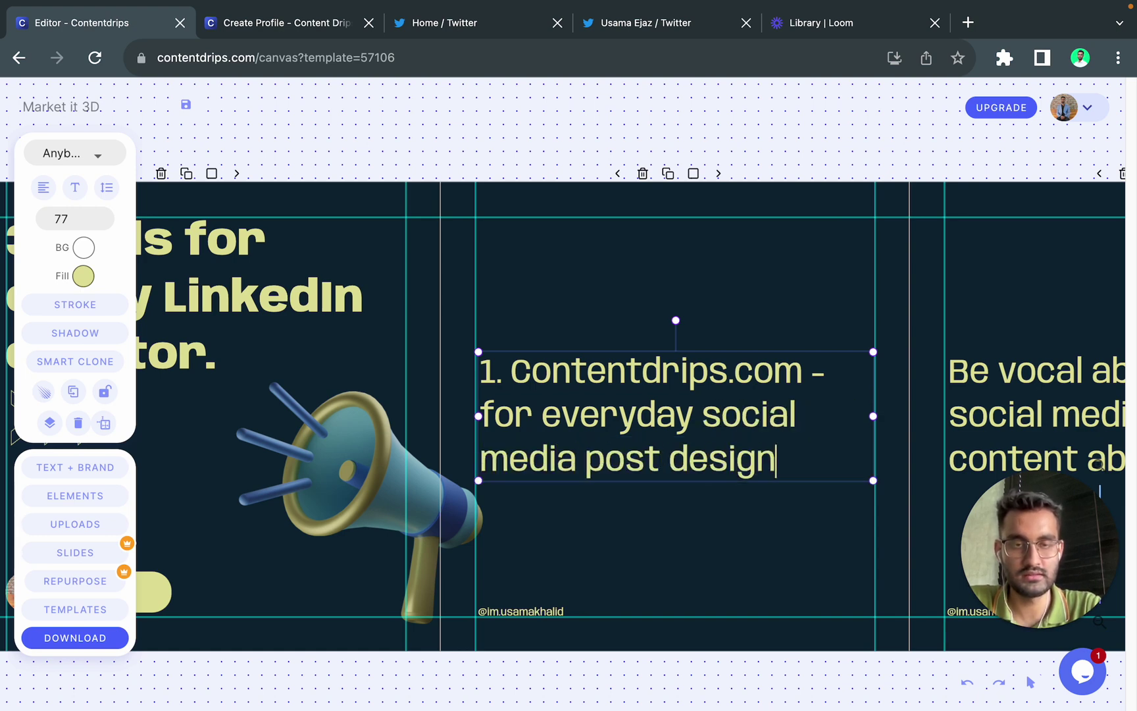
{"action": "left_click", "coordinate": [657, 507]}
Step: Set the third slide's text to '2. Veed.io - for quick video editing needs.'
{"action": "scroll", "coordinate": [657, 507], "scroll_direction": "right", "scroll_amount": 3}
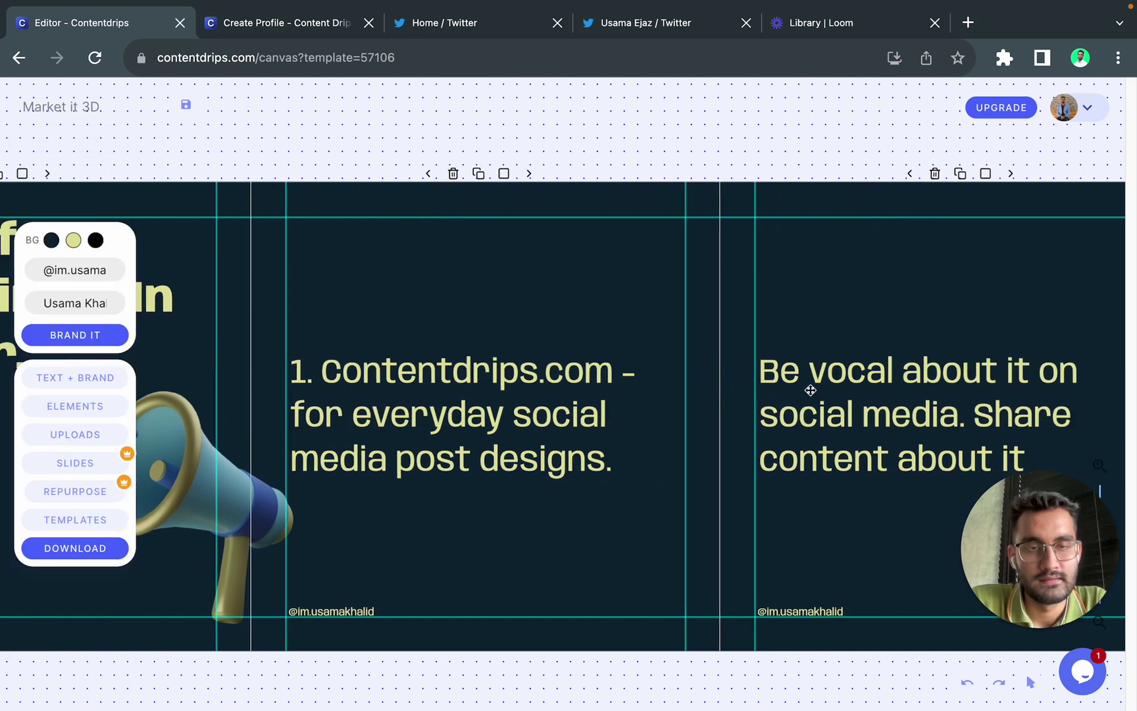
{"action": "double_click", "coordinate": [781, 384]}
{"action": "key", "text": "ctrl+a"}
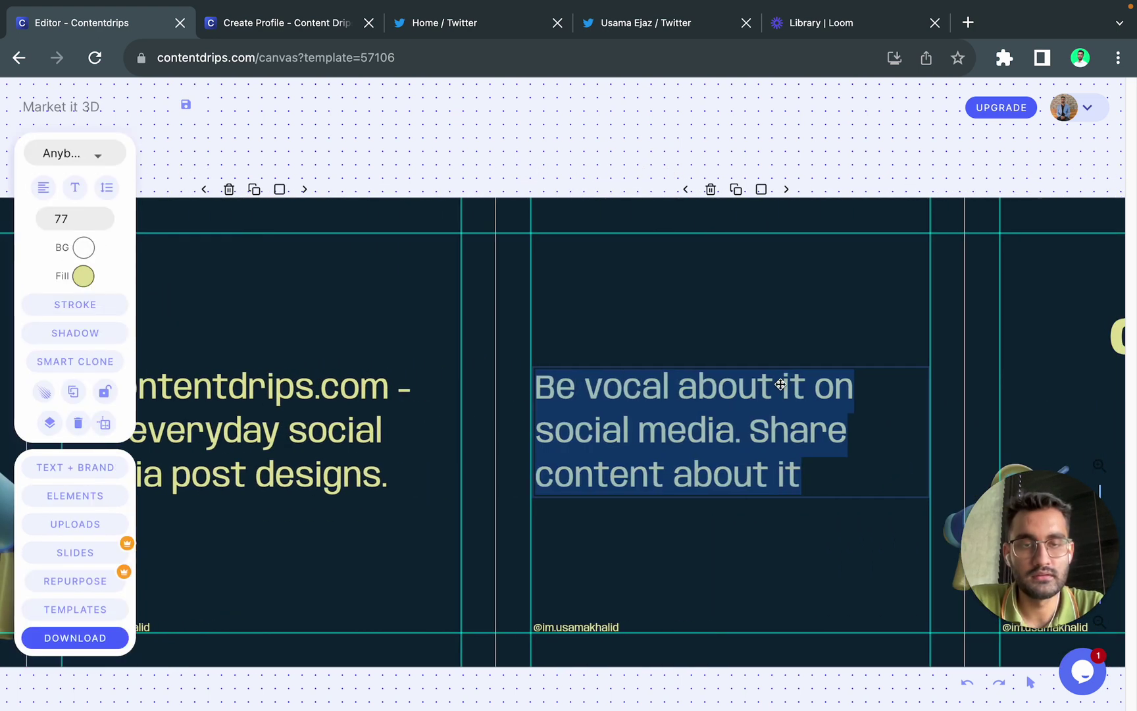
{"action": "type", "text": "2. Veed."}
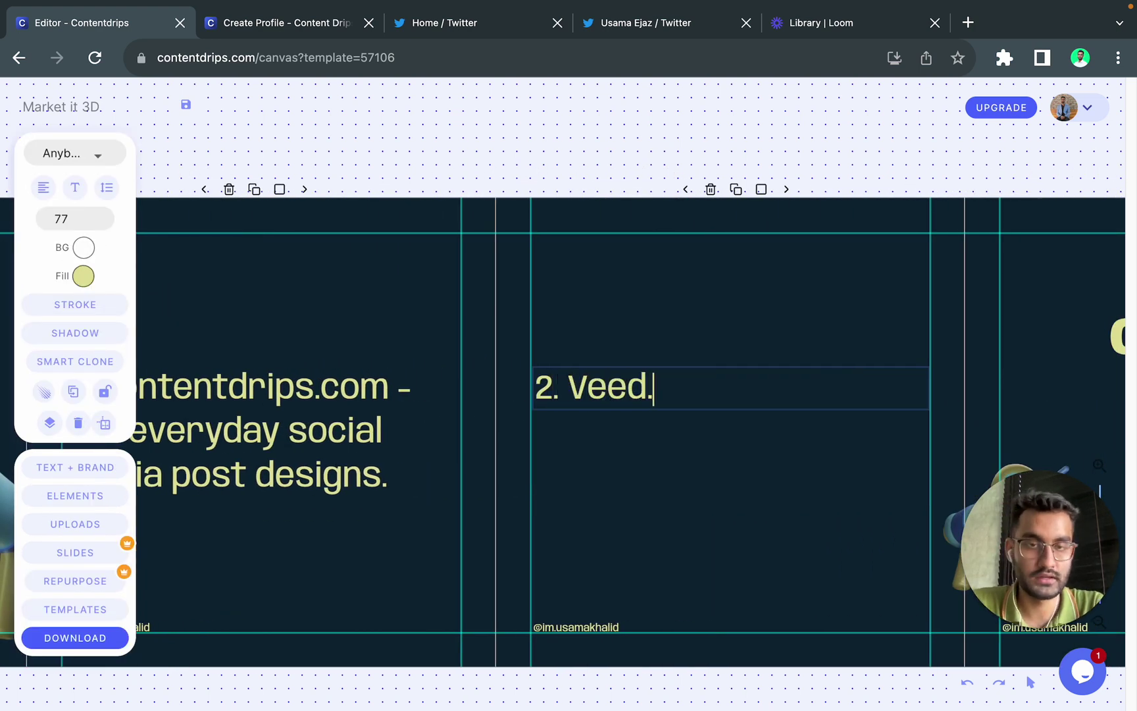
{"action": "type", "text": "io - for "}
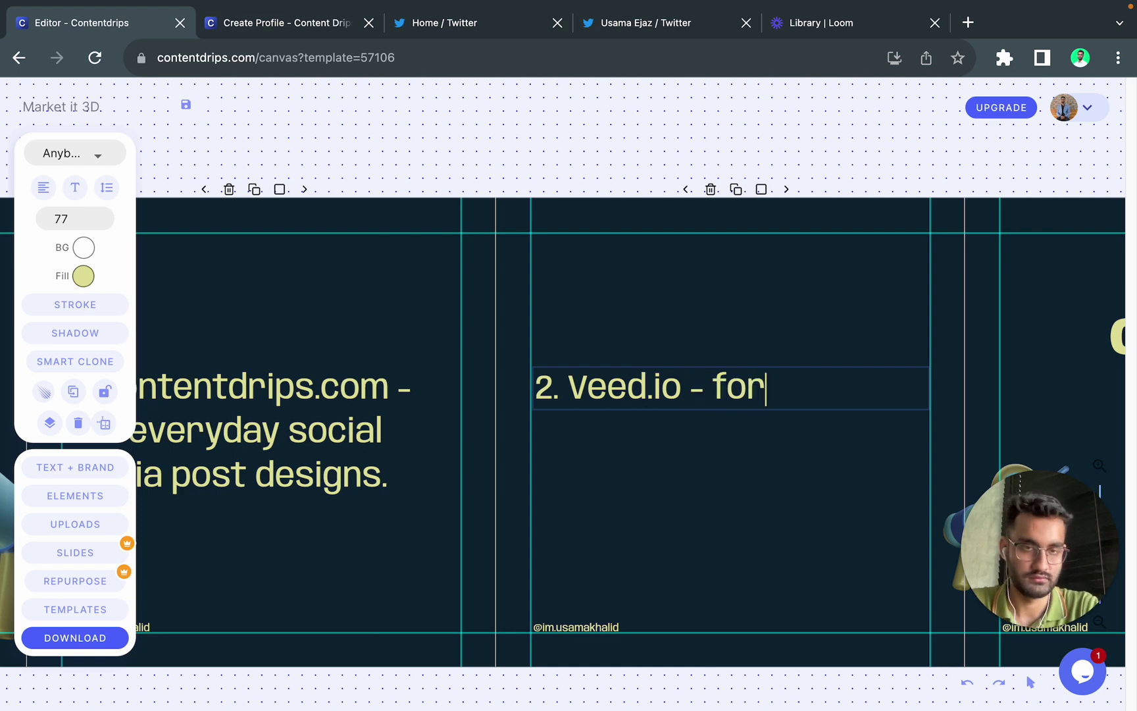
{"action": "type", "text": "quick video"}
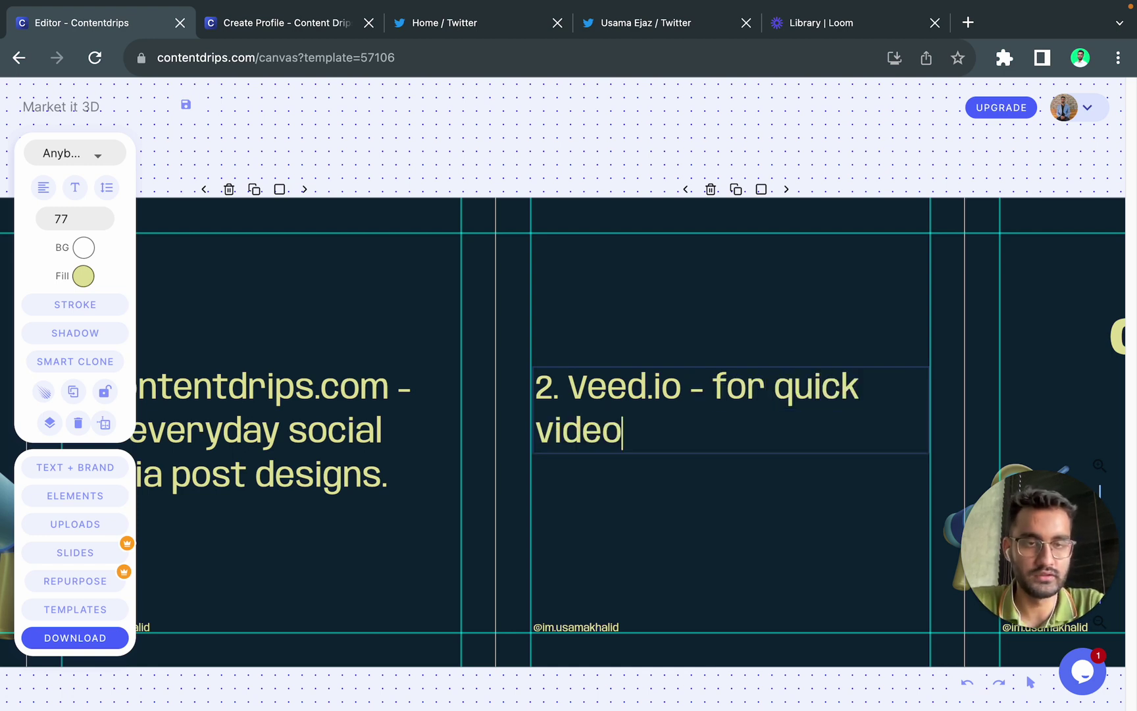
{"action": "type", "text": " editing needs."}
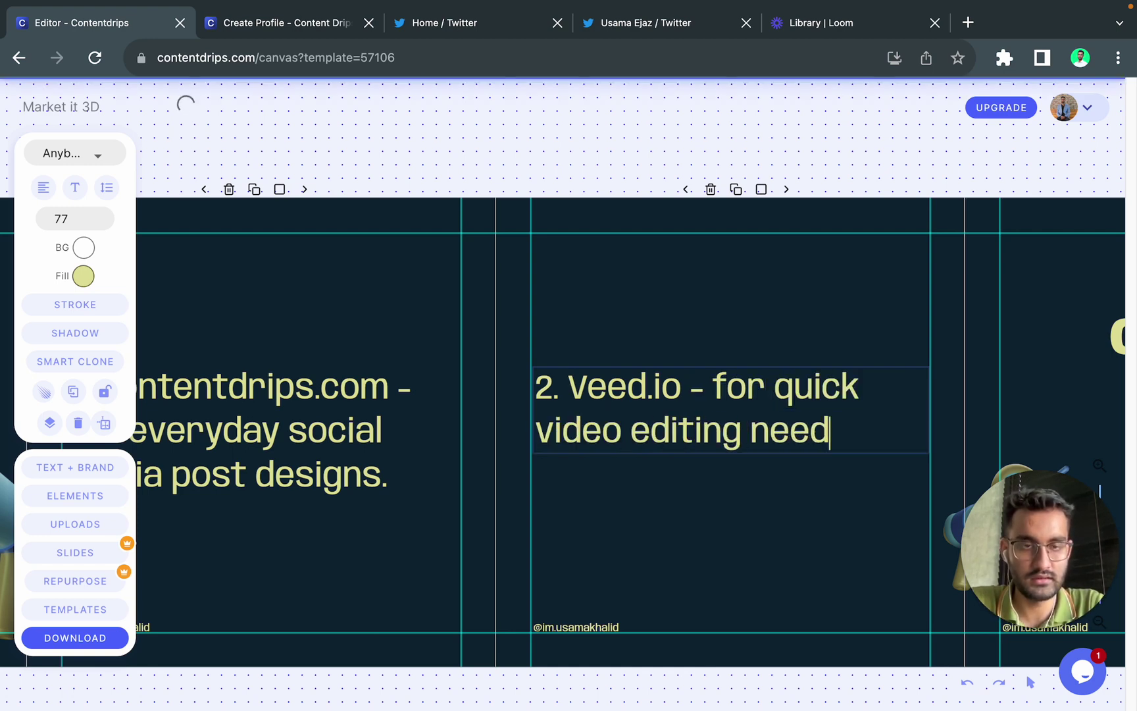
Step: Move the Veed.io text lower on its slide
{"action": "left_click", "coordinate": [625, 502]}
{"action": "left_click_drag", "start_coordinate": [620, 432], "coordinate": [620, 462]}
{"action": "left_click", "coordinate": [652, 330]}
Step: Duplicate the Veed.io slide and change the copy to '3. Postdrips.com - for your LinkedIn post scheduling'
{"action": "scroll", "coordinate": [652, 330], "scroll_direction": "right", "scroll_amount": 10}
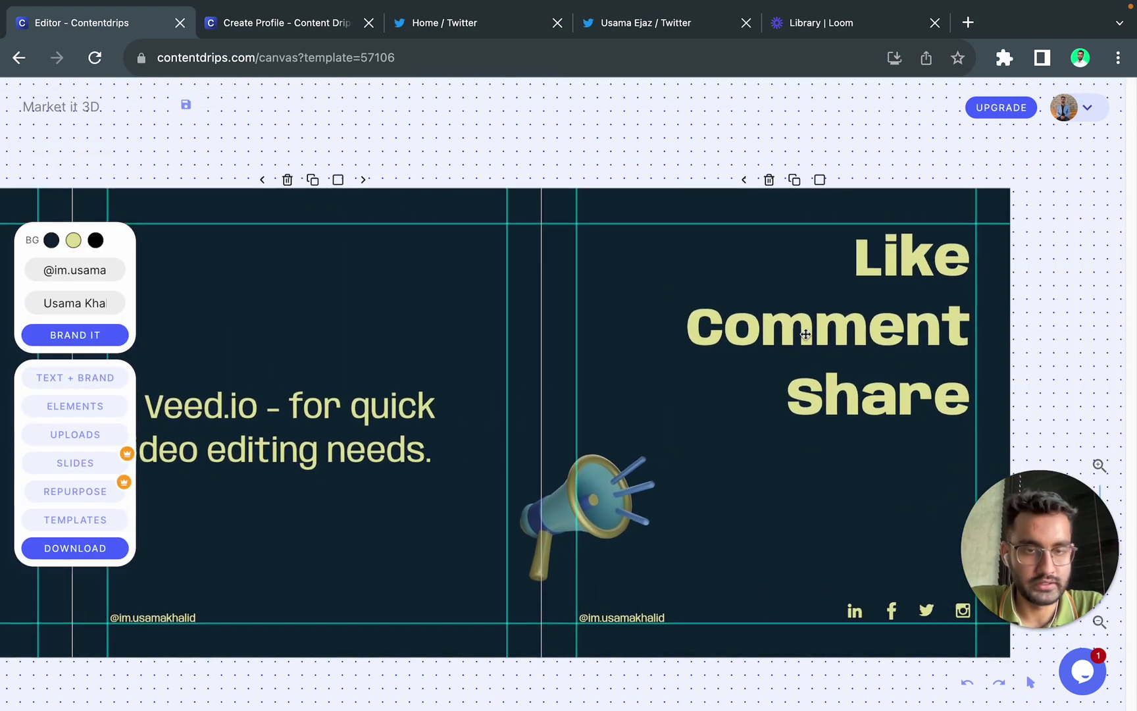
{"action": "left_click", "coordinate": [312, 179]}
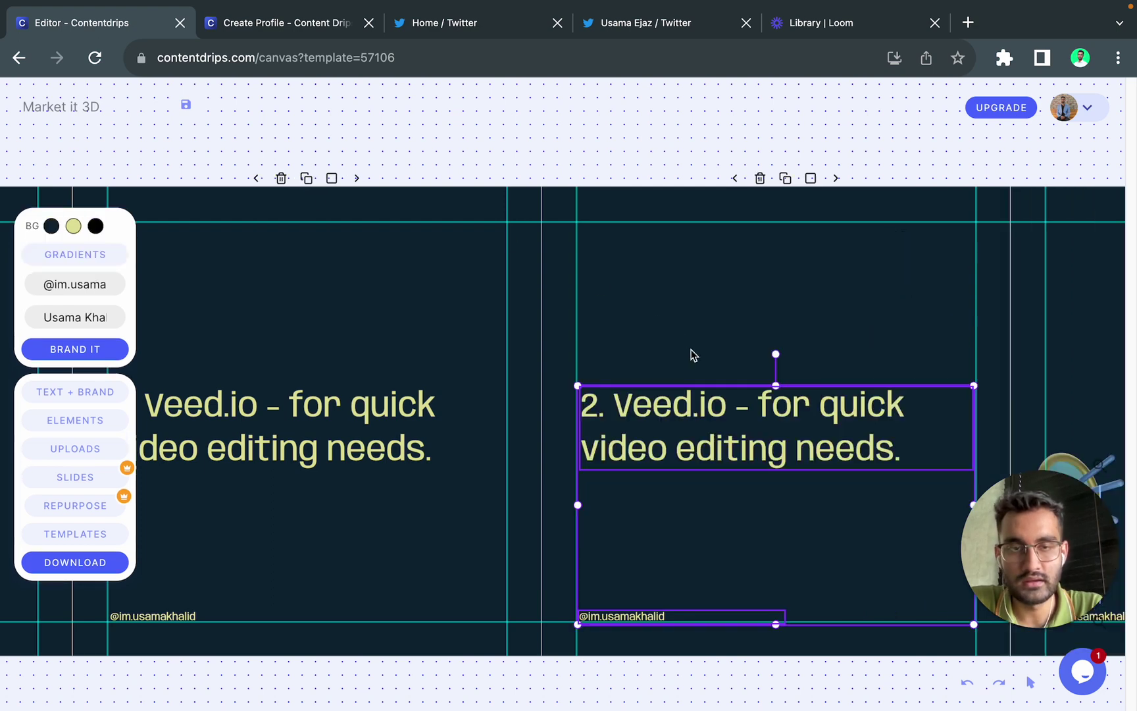
{"action": "double_click", "coordinate": [463, 395]}
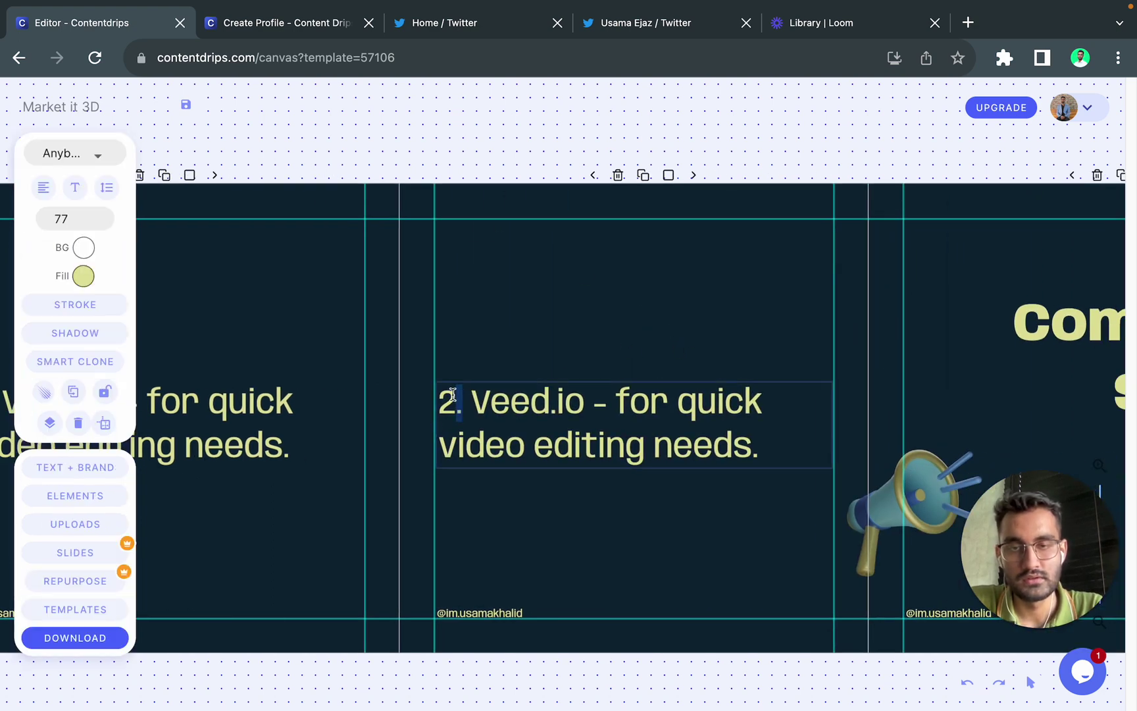
{"action": "type", "text": "3"}
{"action": "key", "text": "ctrl+a"}
{"action": "key", "text": "Right"}
{"action": "left_click_drag", "start_coordinate": [770, 449], "coordinate": [474, 410]}
{"action": "key", "text": "BackSpace"}
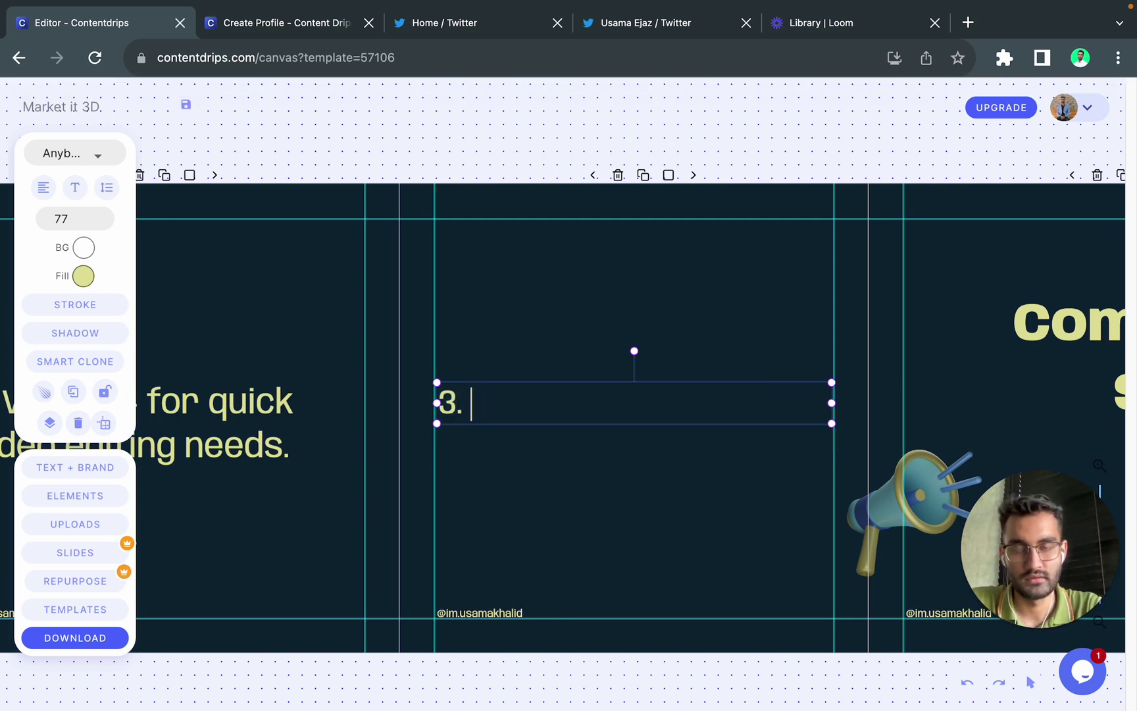
{"action": "type", "text": "Postdrips.com - for your LinkedIn post "}
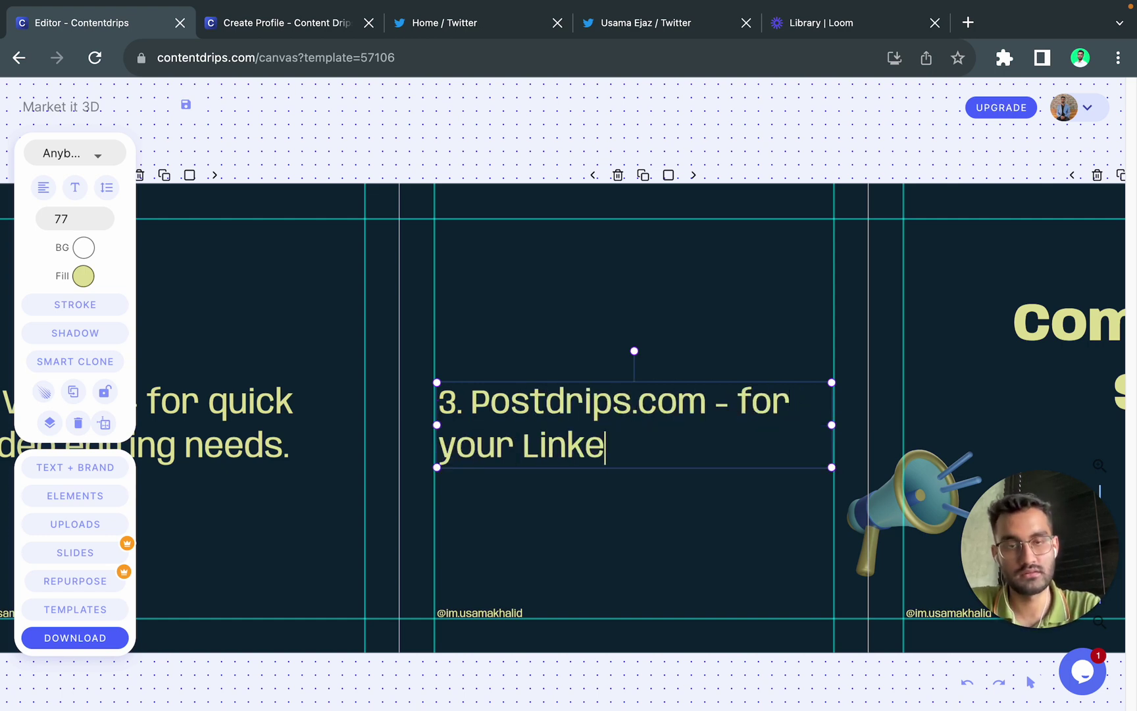
{"action": "type", "text": "scheduling"}
Step: Move the Postdrips.com text higher on its slide
{"action": "left_click_drag", "start_coordinate": [509, 449], "coordinate": [512, 405]}
{"action": "left_click", "coordinate": [644, 285]}
{"action": "scroll", "coordinate": [644, 285], "scroll_direction": "down", "scroll_amount": 5}
{"action": "scroll", "coordinate": [457, 265], "scroll_direction": "left", "scroll_amount": 10}
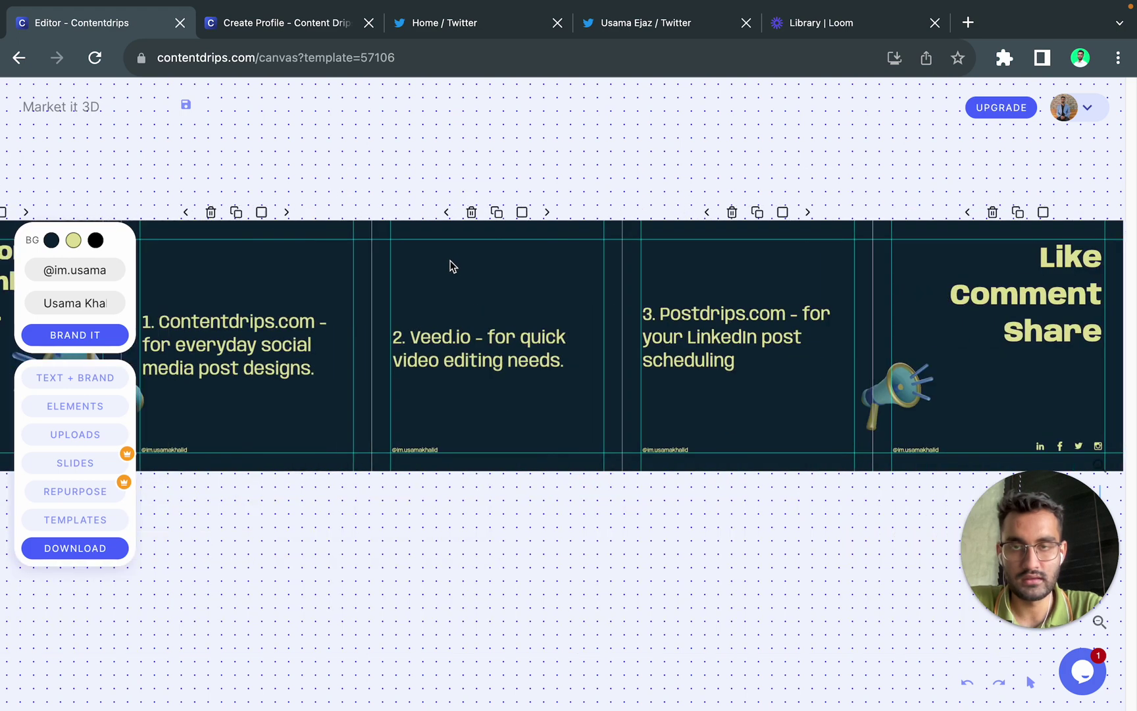
{"action": "scroll", "coordinate": [451, 266], "scroll_direction": "right", "scroll_amount": 4}
{"action": "scroll", "coordinate": [451, 266], "scroll_direction": "left", "scroll_amount": 5}
{"action": "scroll", "coordinate": [652, 275], "scroll_direction": "right", "scroll_amount": 4}
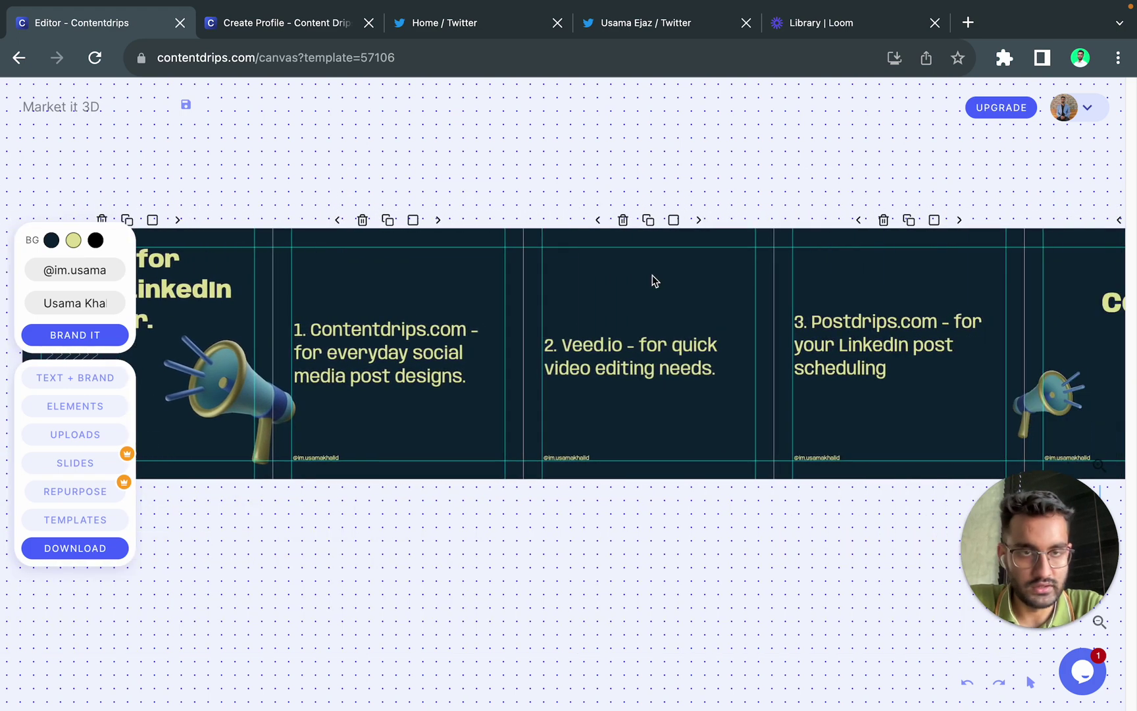
{"action": "scroll", "coordinate": [652, 275], "scroll_direction": "up", "scroll_amount": 3}
{"action": "scroll", "coordinate": [652, 281], "scroll_direction": "left", "scroll_amount": 8}
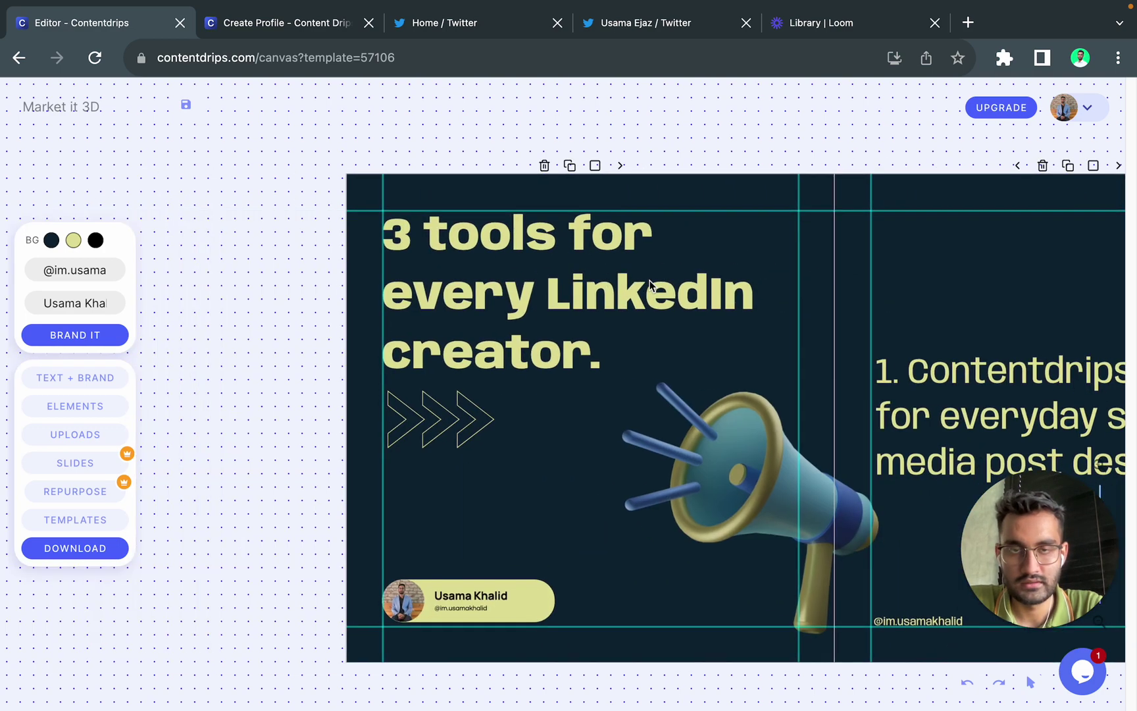
Step: Change the carousel background from dark navy to the medium blue #2674A8
{"action": "left_click", "coordinate": [52, 240]}
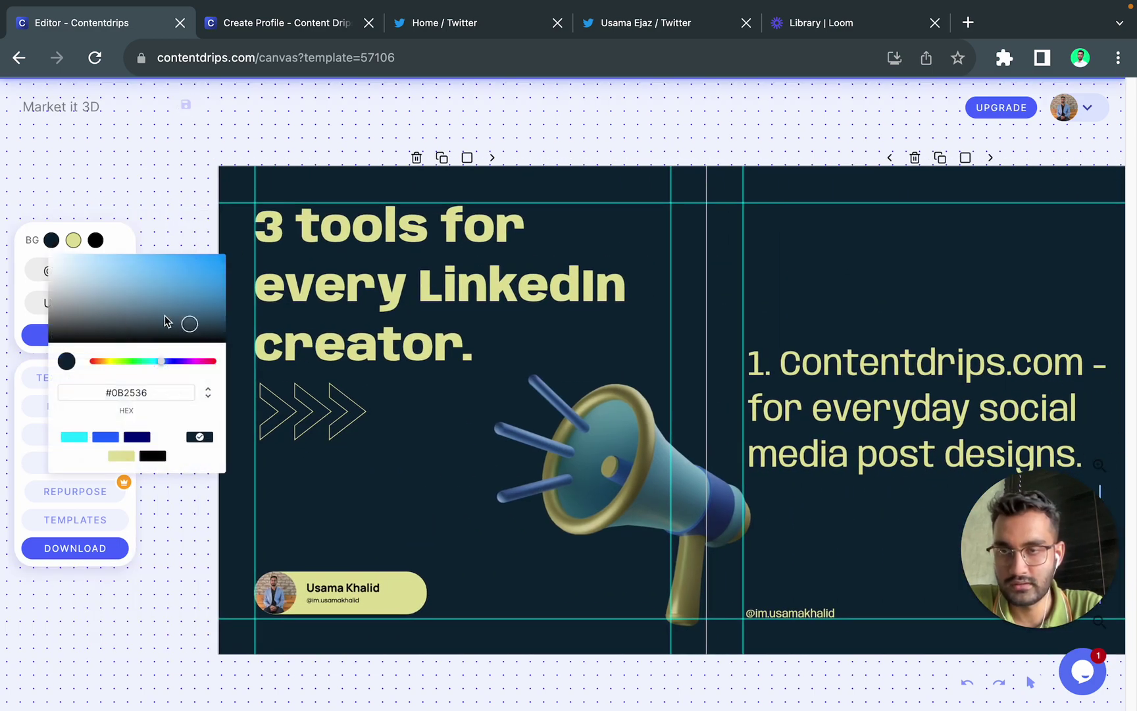
{"action": "left_click", "coordinate": [145, 312]}
{"action": "left_click_drag", "start_coordinate": [145, 312], "coordinate": [187, 290]}
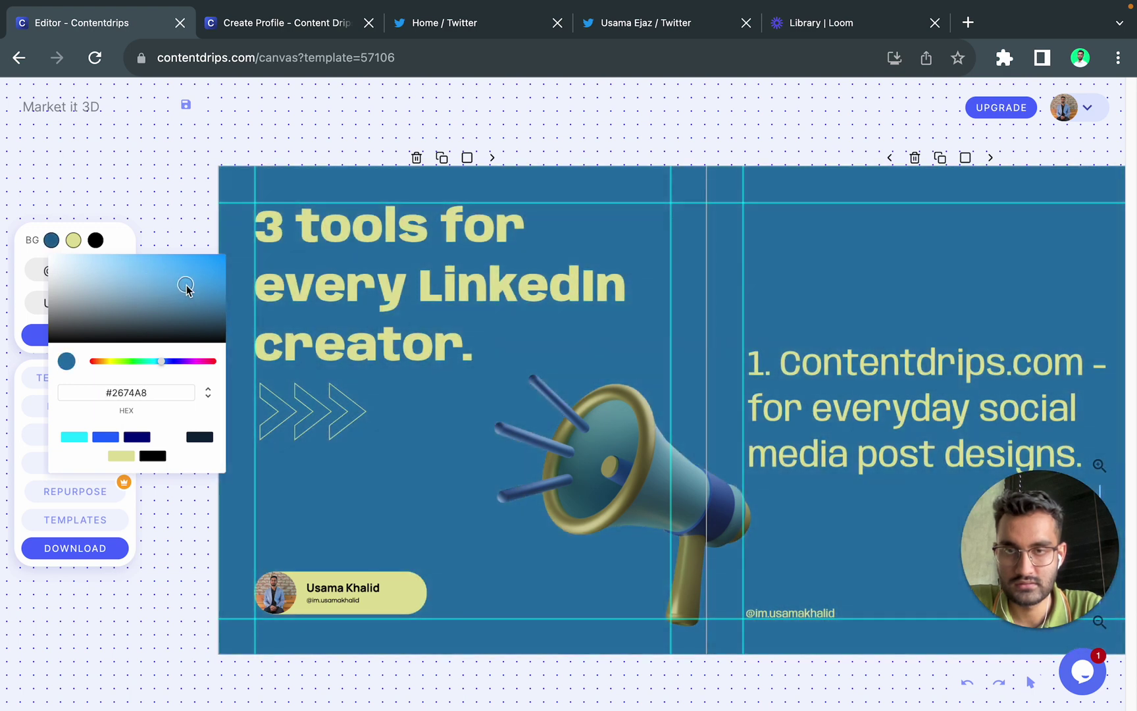
{"action": "left_click", "coordinate": [882, 271]}
{"action": "scroll", "coordinate": [615, 374], "scroll_direction": "right", "scroll_amount": 2}
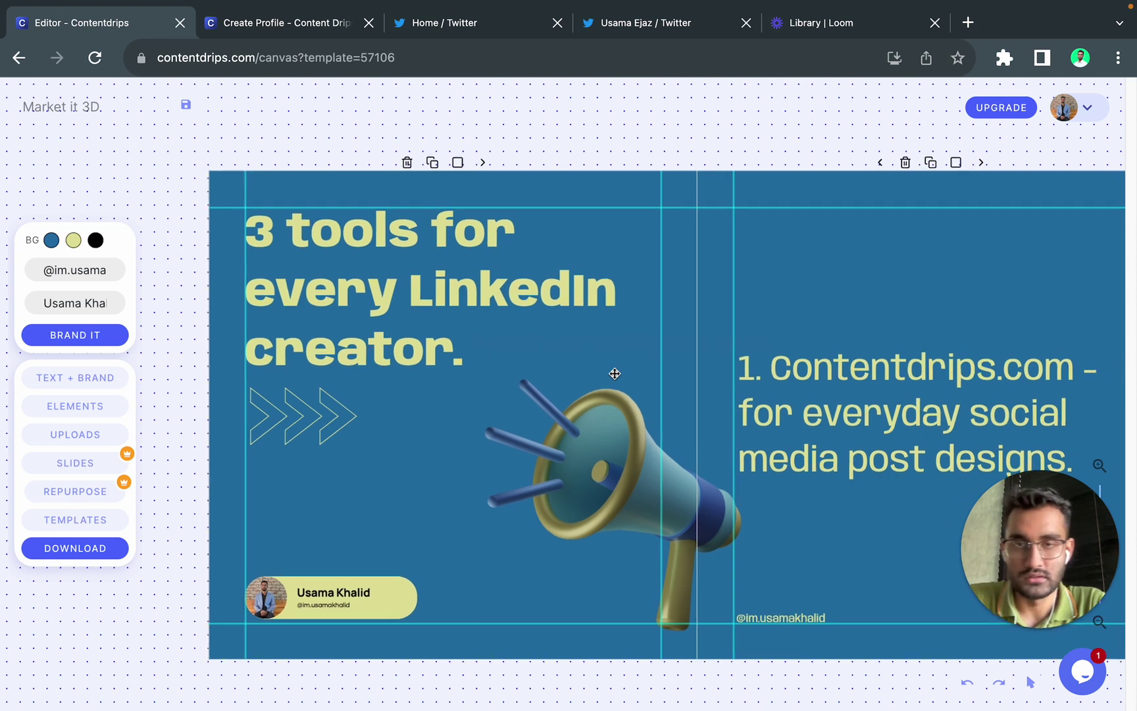
{"action": "left_click", "coordinate": [86, 373]}
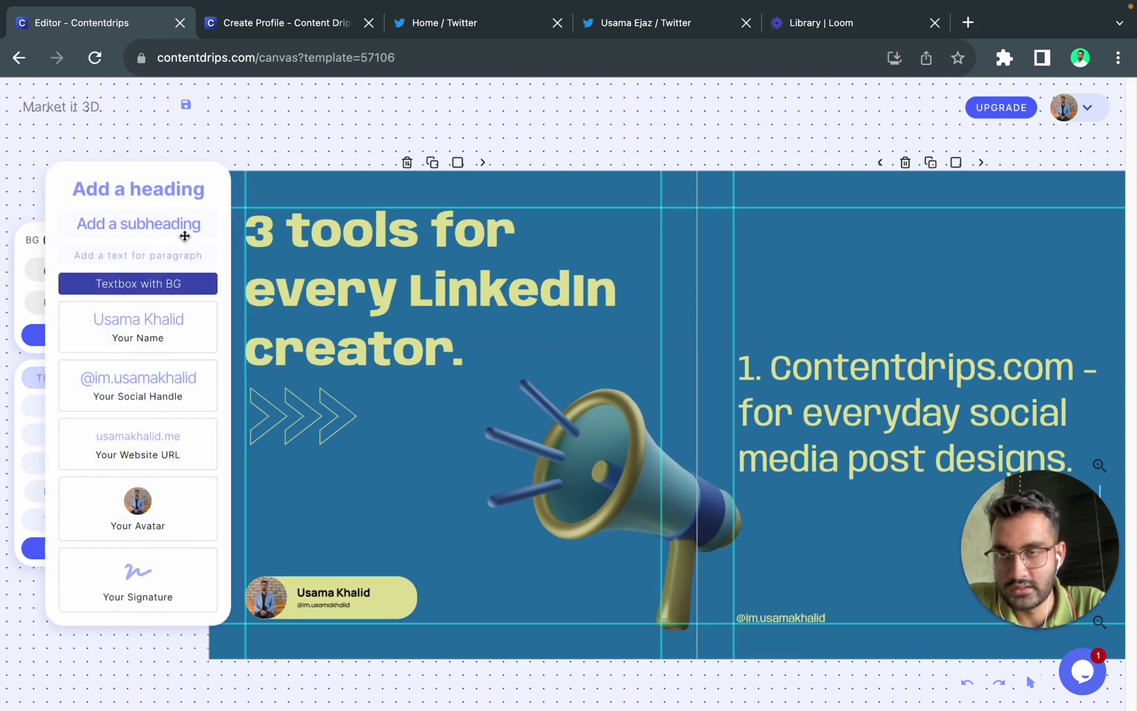
Step: Add the Your Name brand text and position it at the top of slide 1
{"action": "left_click", "coordinate": [151, 334]}
{"action": "left_click_drag", "start_coordinate": [426, 418], "coordinate": [804, 231]}
{"action": "scroll", "coordinate": [818, 235], "scroll_direction": "right", "scroll_amount": 3}
{"action": "left_click_drag", "start_coordinate": [676, 225], "coordinate": [679, 221]}
{"action": "key", "text": "Right"}
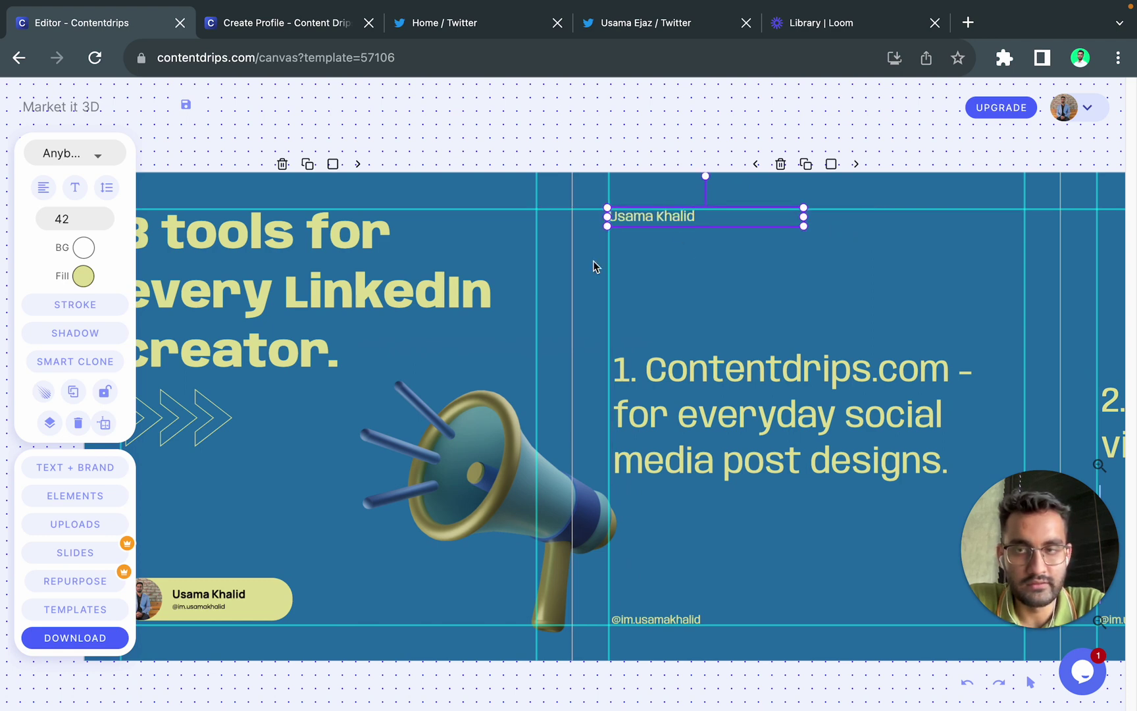
Step: Smart-clone the name text onto the Veed.io, Postdrips and closing slides
{"action": "scroll", "coordinate": [755, 380], "scroll_direction": "right", "scroll_amount": 5}
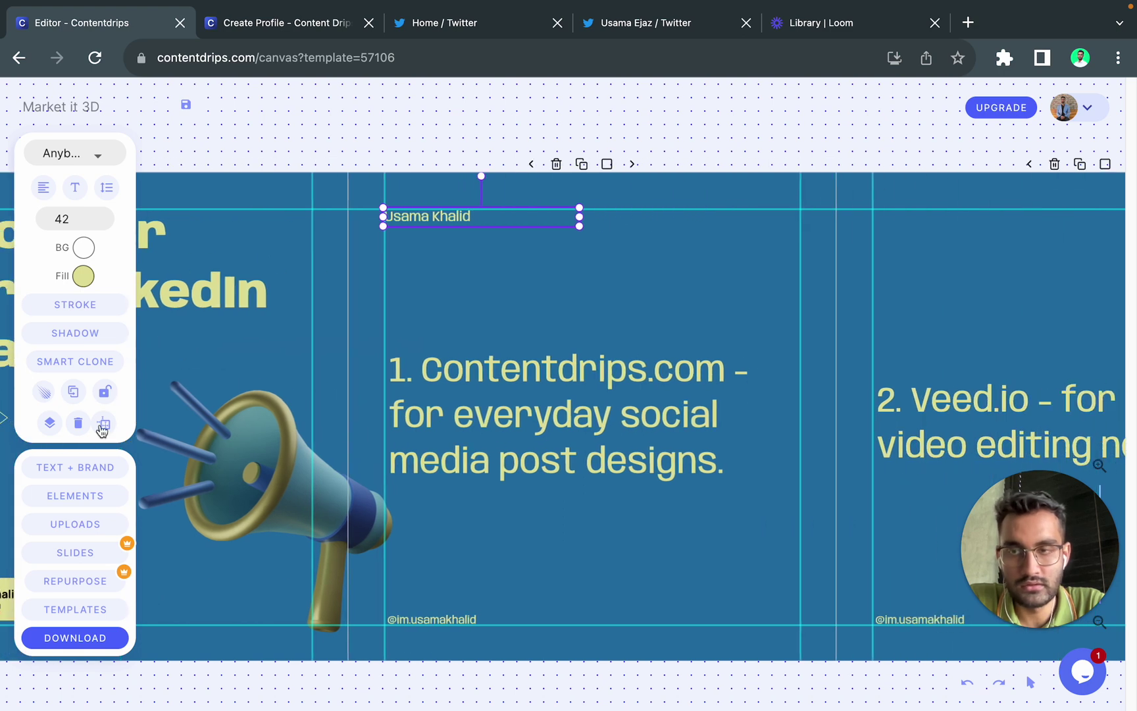
{"action": "left_click", "coordinate": [79, 363]}
{"action": "scroll", "coordinate": [883, 337], "scroll_direction": "right", "scroll_amount": 8}
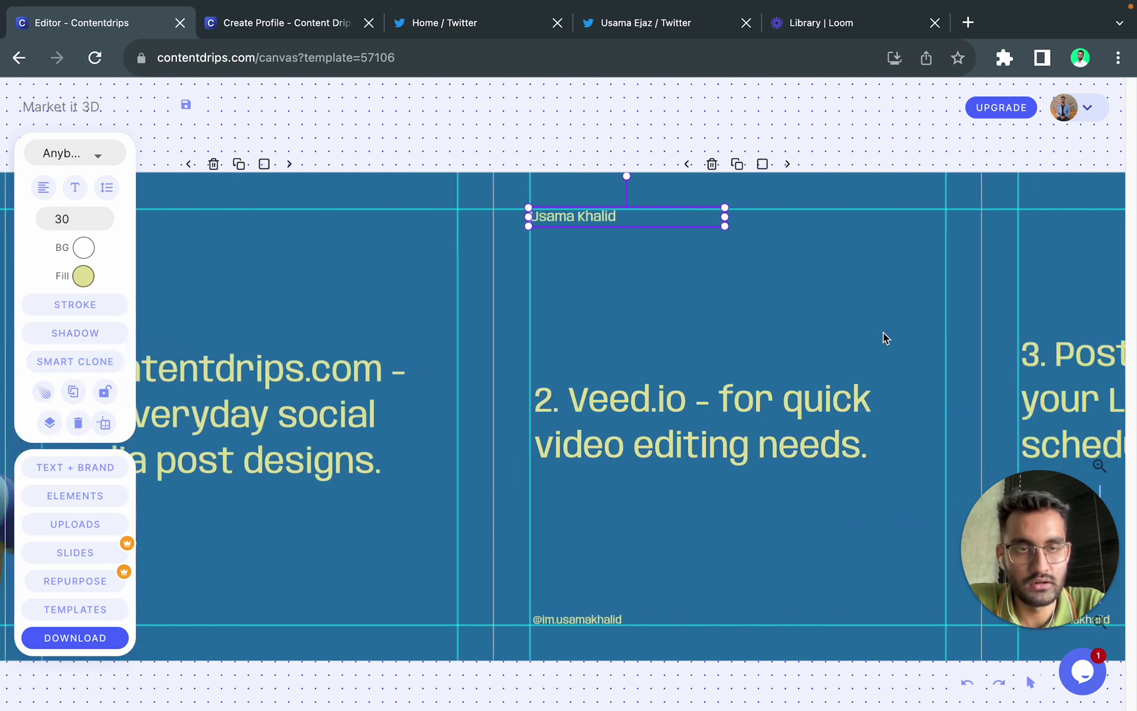
{"action": "left_click", "coordinate": [106, 365]}
{"action": "left_click", "coordinate": [752, 352]}
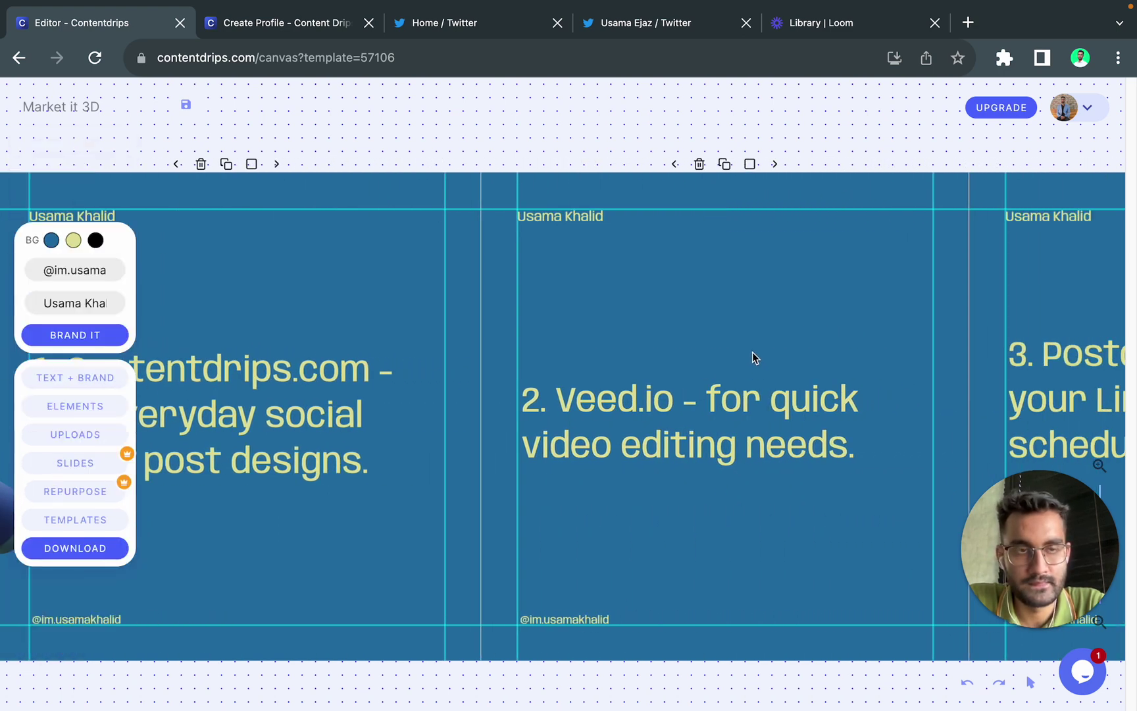
{"action": "scroll", "coordinate": [752, 352], "scroll_direction": "right", "scroll_amount": 13}
{"action": "left_click", "coordinate": [460, 216]}
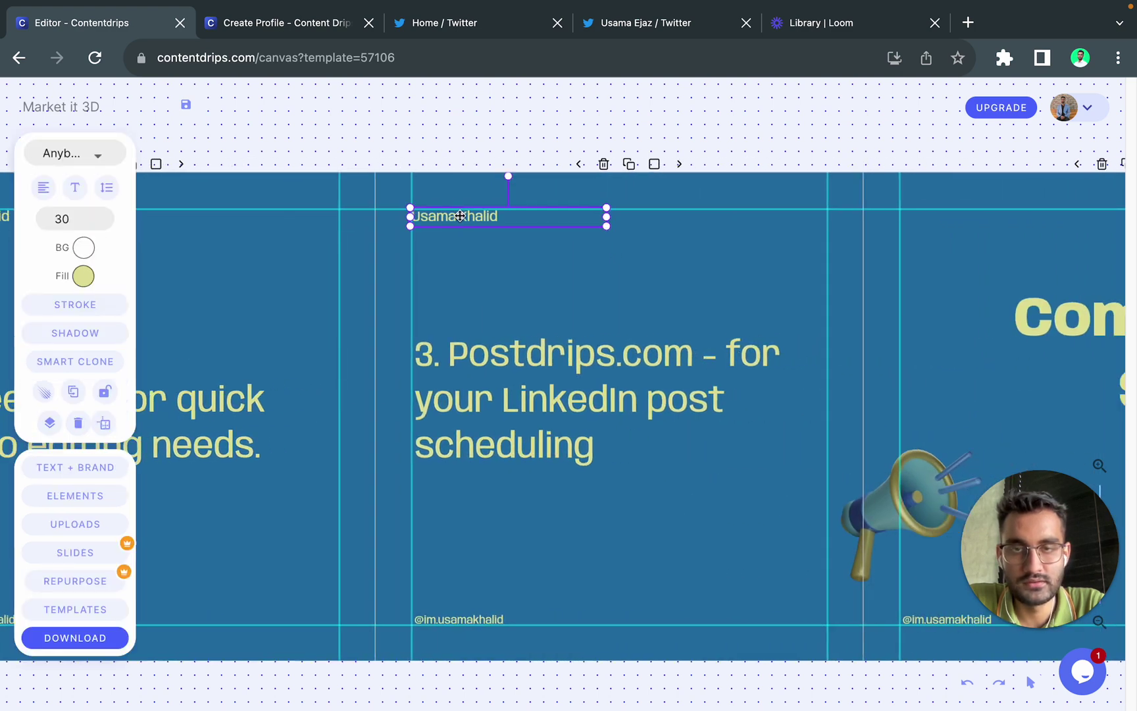
{"action": "left_click", "coordinate": [100, 367]}
{"action": "scroll", "coordinate": [442, 360], "scroll_direction": "right", "scroll_amount": 5}
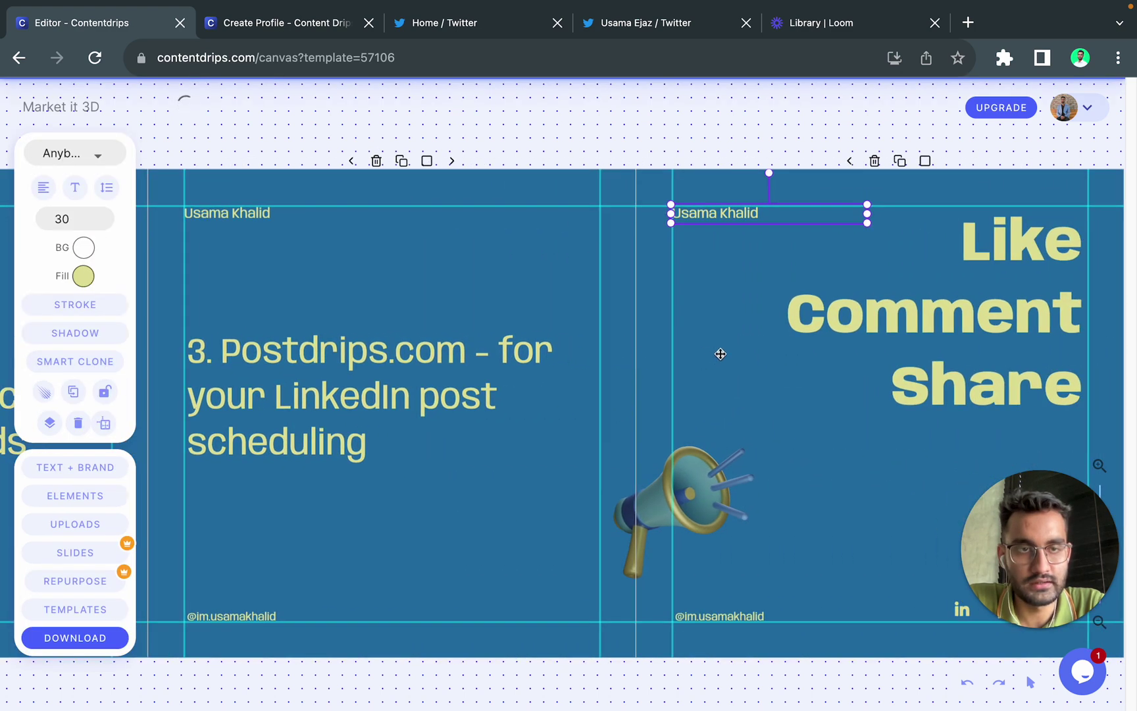
Step: Enlarge the megaphone on the closing slide and shift it slightly down-left
{"action": "left_click", "coordinate": [738, 360]}
{"action": "scroll", "coordinate": [738, 360], "scroll_direction": "down", "scroll_amount": 5}
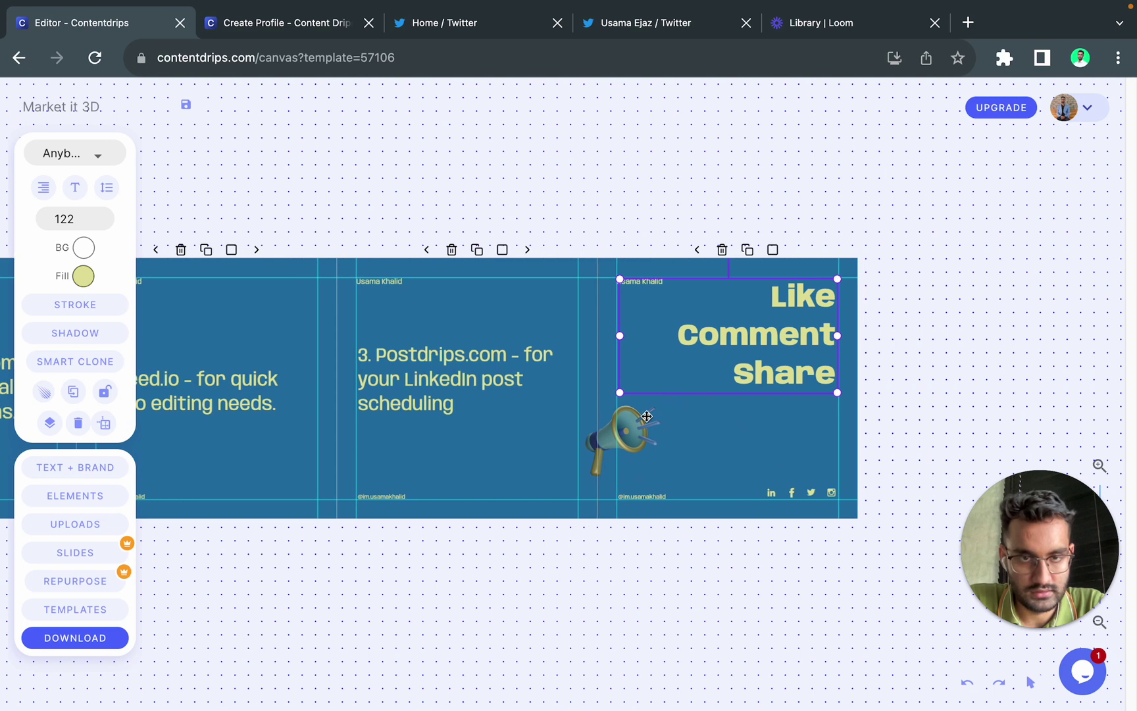
{"action": "left_click", "coordinate": [647, 417]}
{"action": "left_click_drag", "start_coordinate": [670, 393], "coordinate": [726, 331]}
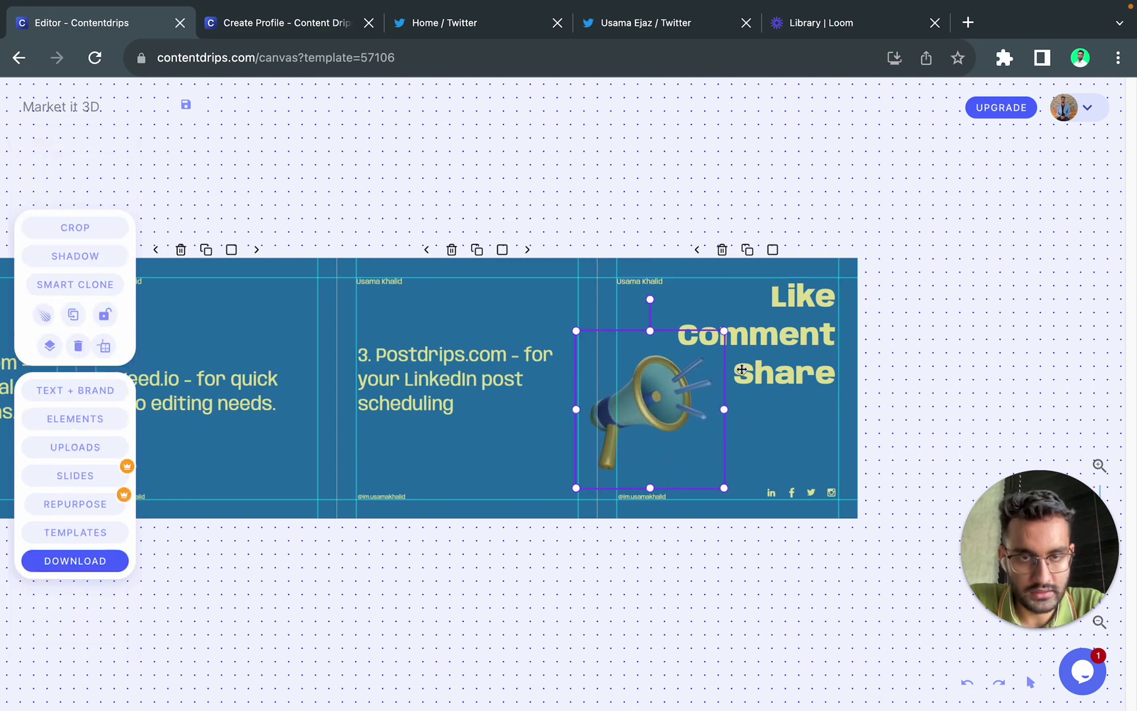
{"action": "left_click_drag", "start_coordinate": [658, 398], "coordinate": [642, 412]}
{"action": "scroll", "coordinate": [625, 435], "scroll_direction": "left", "scroll_amount": 5}
{"action": "left_click", "coordinate": [611, 456]}
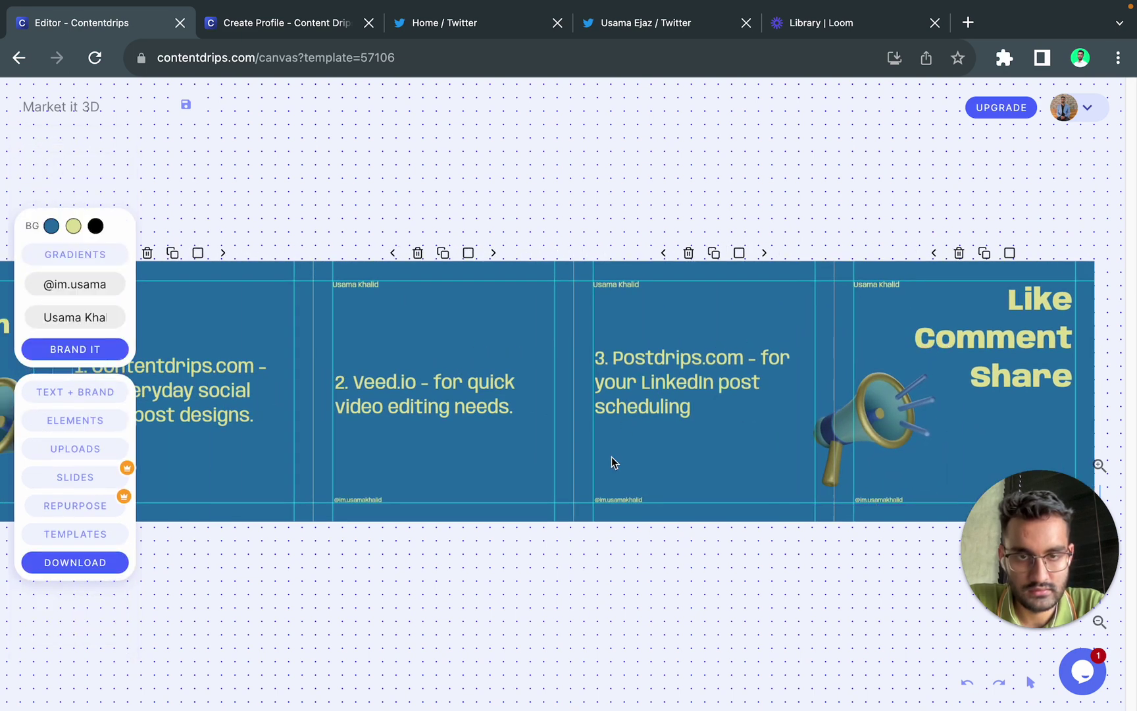
{"action": "scroll", "coordinate": [611, 456], "scroll_direction": "up", "scroll_amount": 3}
{"action": "scroll", "coordinate": [612, 456], "scroll_direction": "left", "scroll_amount": 6}
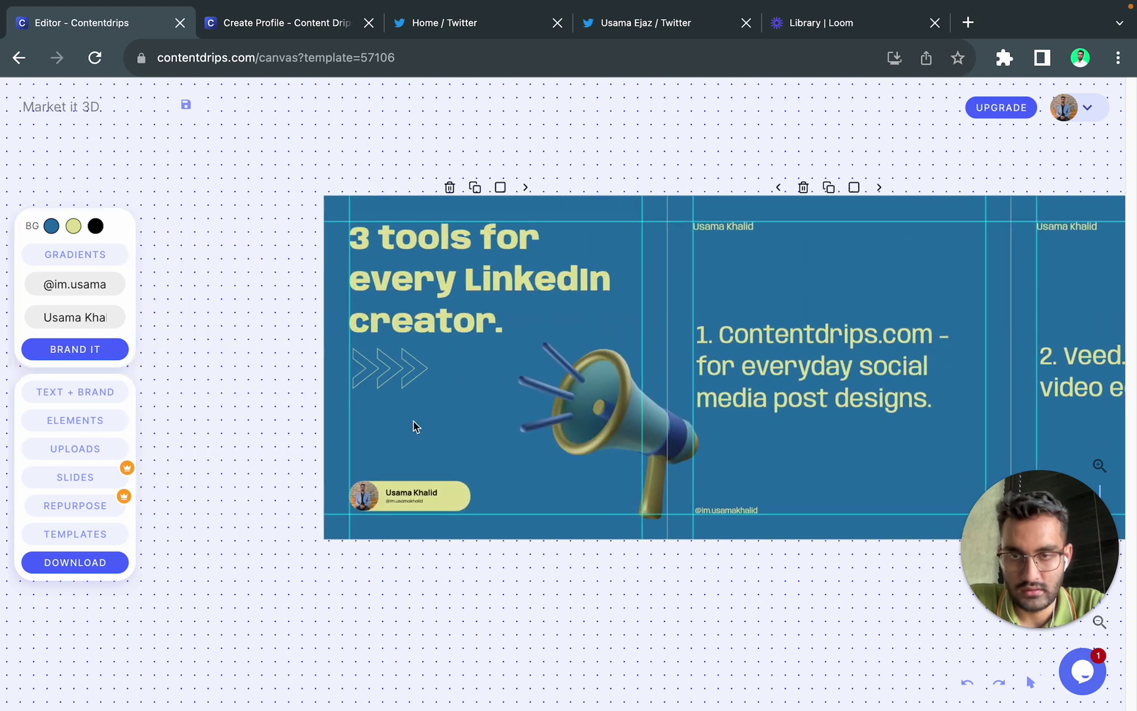
Step: Page through the Elements Library categories to the Swipe Icons
{"action": "scroll", "coordinate": [413, 426], "scroll_direction": "up", "scroll_amount": 3}
{"action": "left_click", "coordinate": [79, 430]}
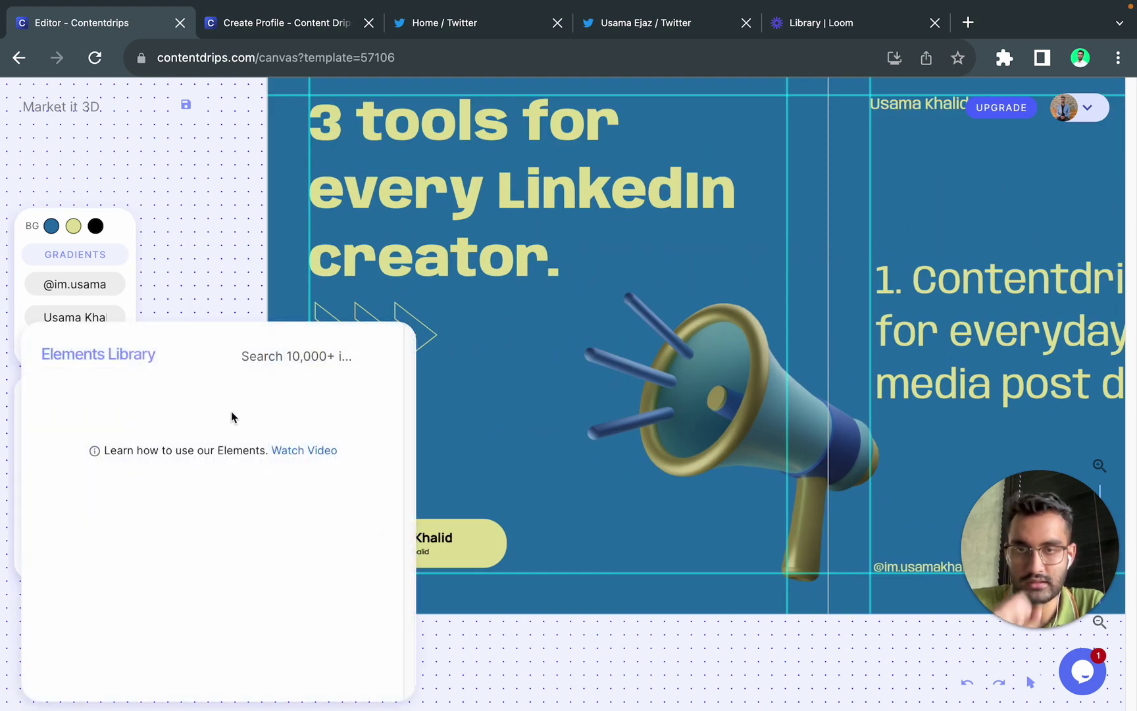
{"action": "left_click", "coordinate": [299, 409]}
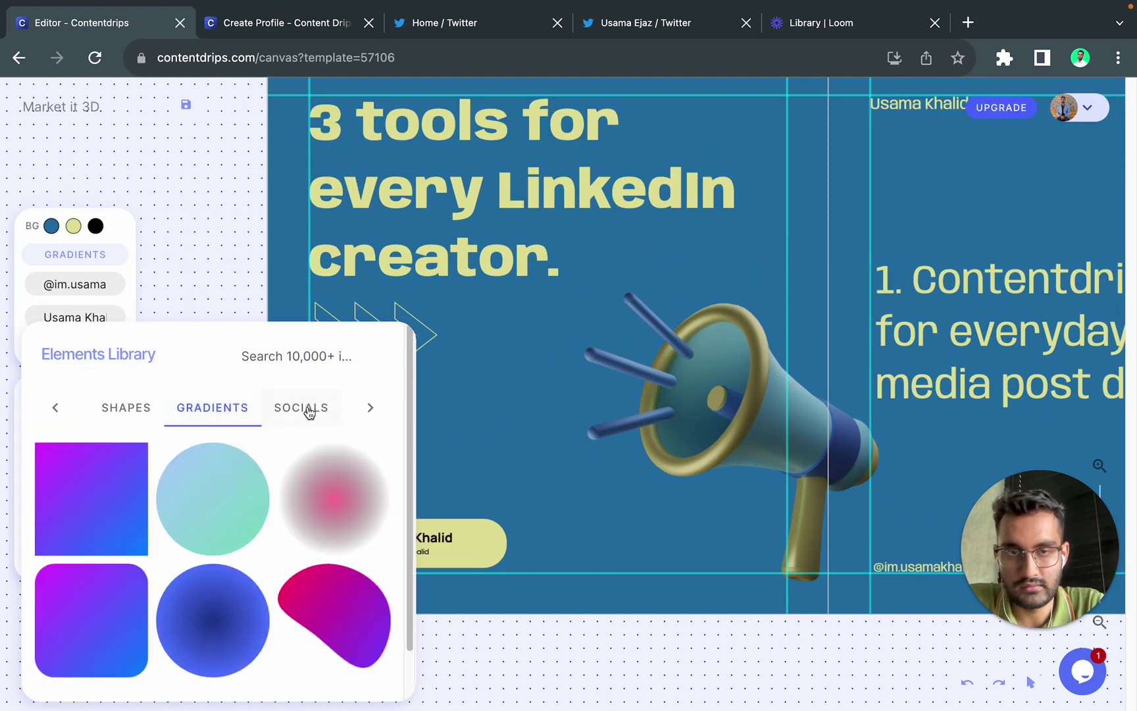
{"action": "left_click", "coordinate": [307, 409]}
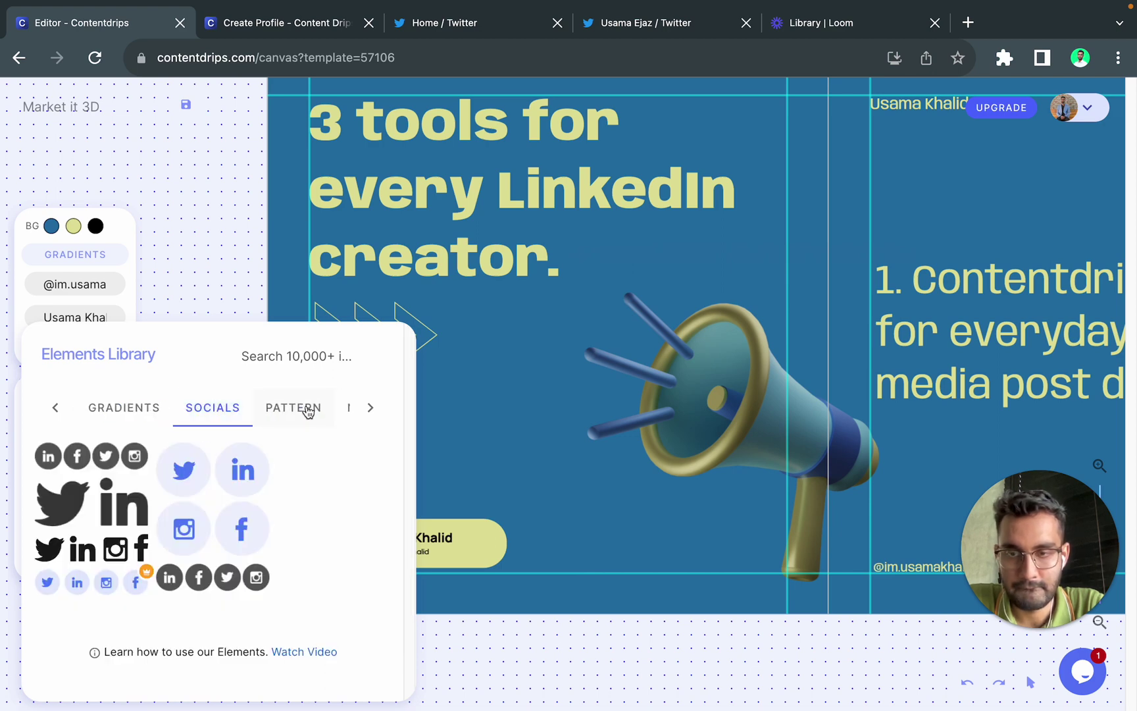
{"action": "left_click", "coordinate": [307, 410]}
{"action": "left_click", "coordinate": [307, 409]}
{"action": "left_click", "coordinate": [308, 409]}
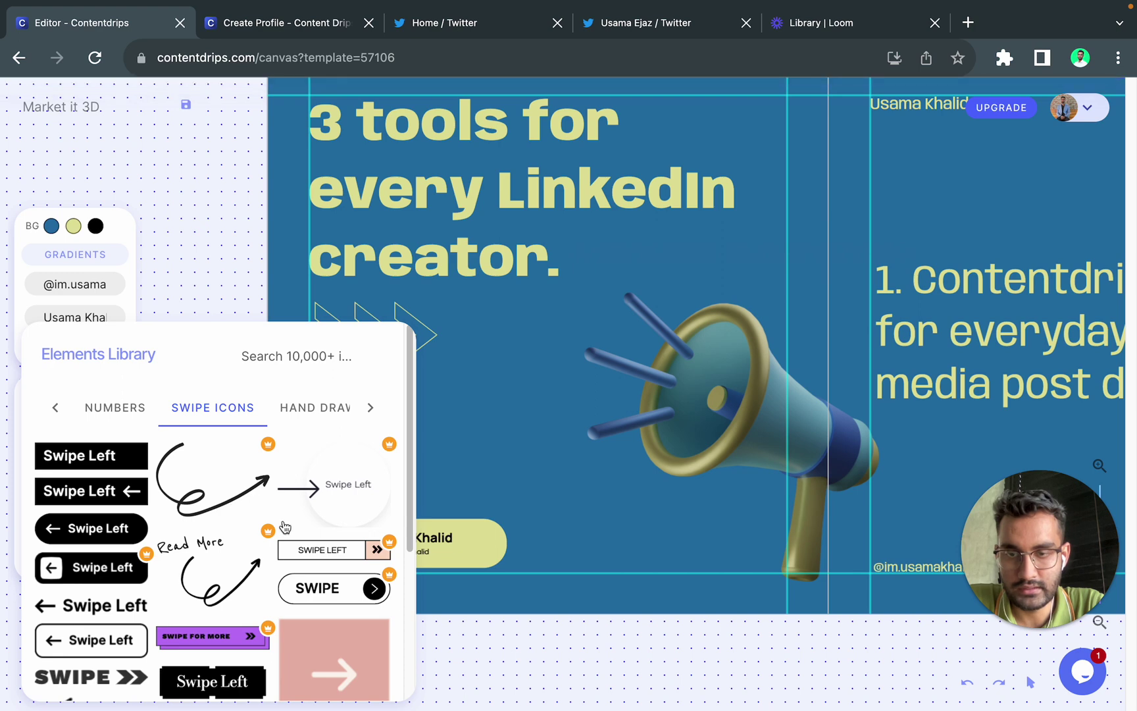
{"action": "scroll", "coordinate": [284, 534], "scroll_direction": "down", "scroll_amount": 1}
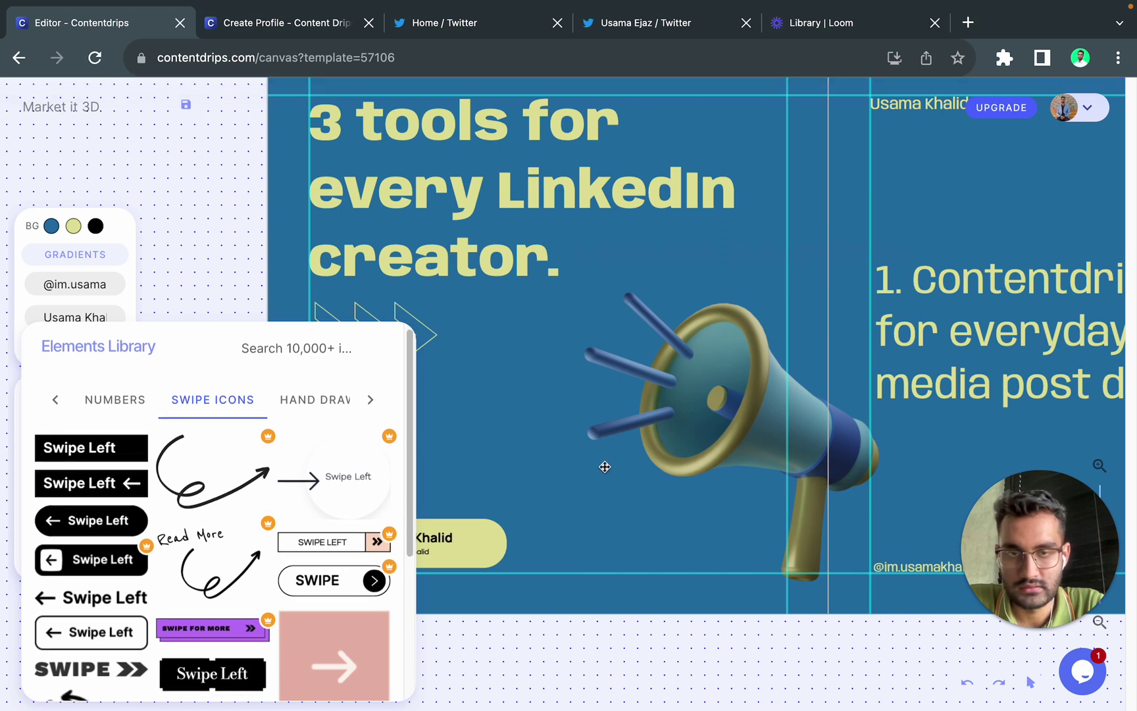
Step: Drop the black hand-drawn swirl arrow at the bottom of the Contentdrips.com slide
{"action": "left_click_drag", "start_coordinate": [605, 467], "coordinate": [718, 506]}
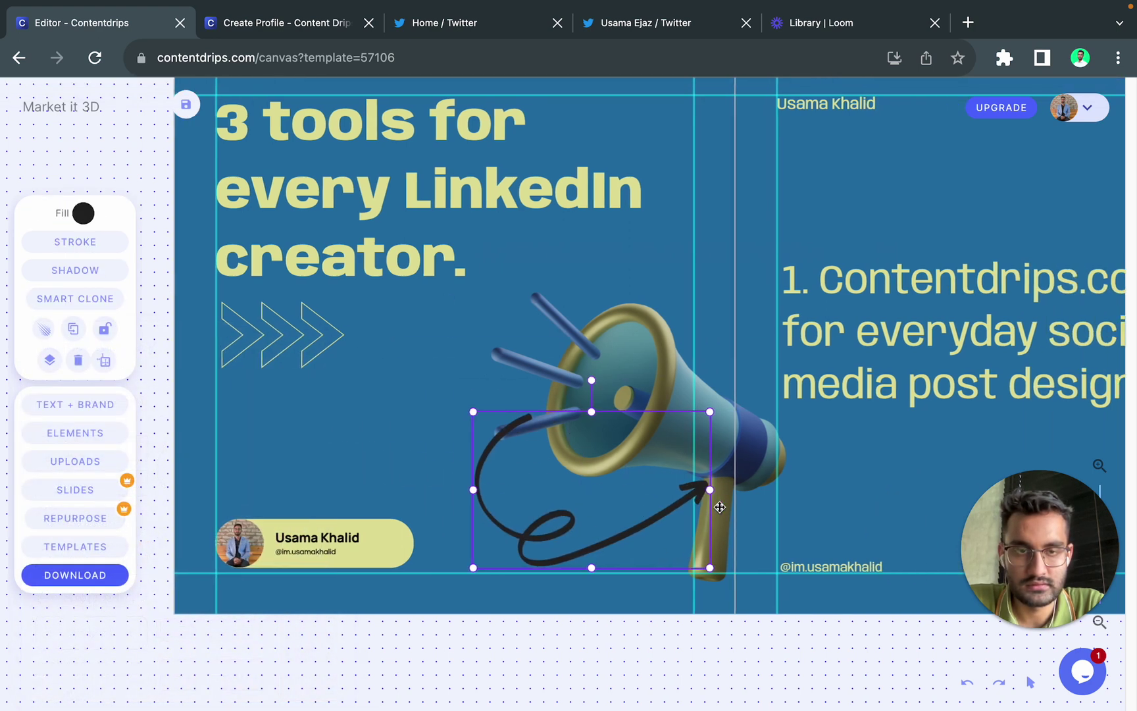
{"action": "left_click_drag", "start_coordinate": [629, 507], "coordinate": [681, 261]}
{"action": "scroll", "coordinate": [680, 262], "scroll_direction": "right", "scroll_amount": 2}
{"action": "scroll", "coordinate": [680, 261], "scroll_direction": "down", "scroll_amount": 3}
{"action": "left_click_drag", "start_coordinate": [592, 255], "coordinate": [1016, 403]}
{"action": "scroll", "coordinate": [1016, 403], "scroll_direction": "right", "scroll_amount": 2}
{"action": "scroll", "coordinate": [828, 398], "scroll_direction": "up", "scroll_amount": 1}
Step: Recolour the swirl arrow with the cream Fill swatch
{"action": "left_click", "coordinate": [84, 214]}
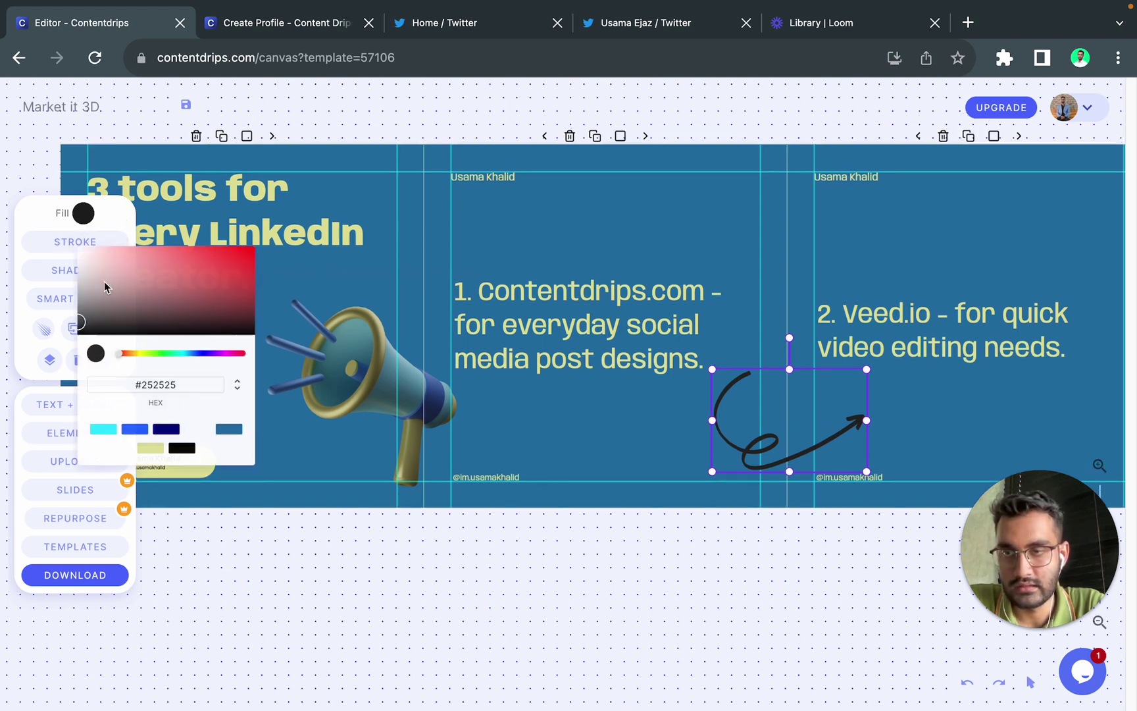
{"action": "left_click", "coordinate": [151, 448]}
{"action": "left_click", "coordinate": [916, 426]}
{"action": "scroll", "coordinate": [916, 426], "scroll_direction": "right", "scroll_amount": 5}
{"action": "scroll", "coordinate": [916, 428], "scroll_direction": "right", "scroll_amount": 5}
{"action": "scroll", "coordinate": [917, 428], "scroll_direction": "left", "scroll_amount": 5}
Step: Shrink the swirl arrow, nudge it into place, and smart-clone it onto the Veed.io slide
{"action": "left_click", "coordinate": [480, 413]}
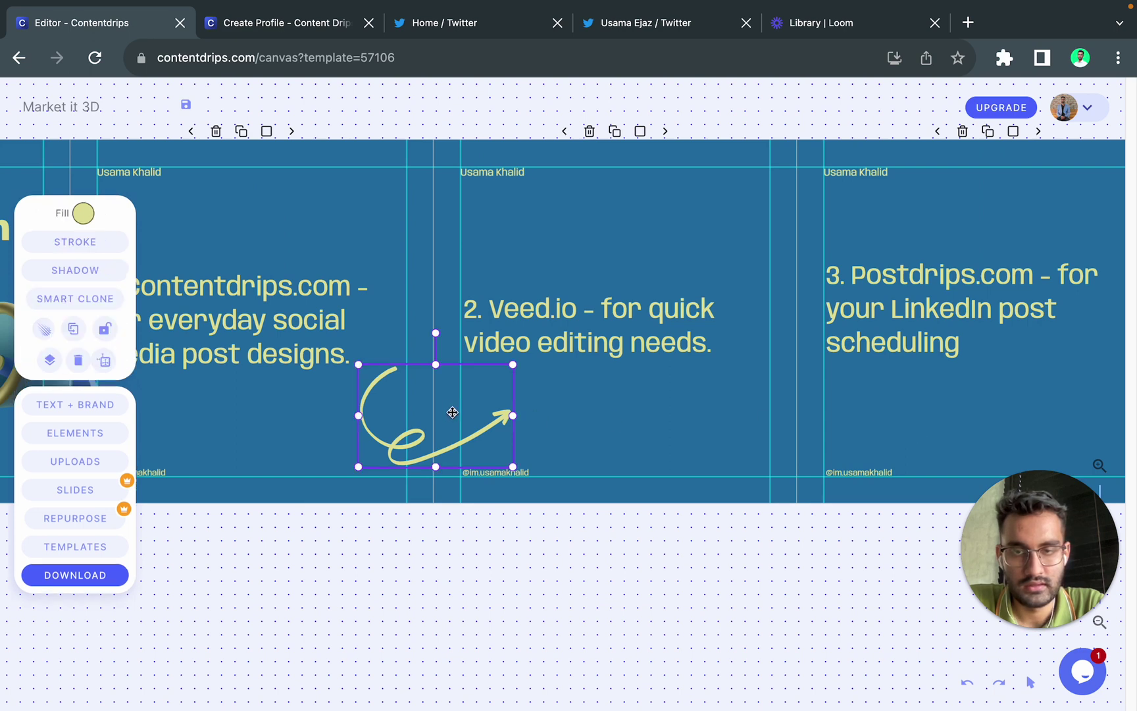
{"action": "left_click_drag", "start_coordinate": [513, 467], "coordinate": [468, 434]}
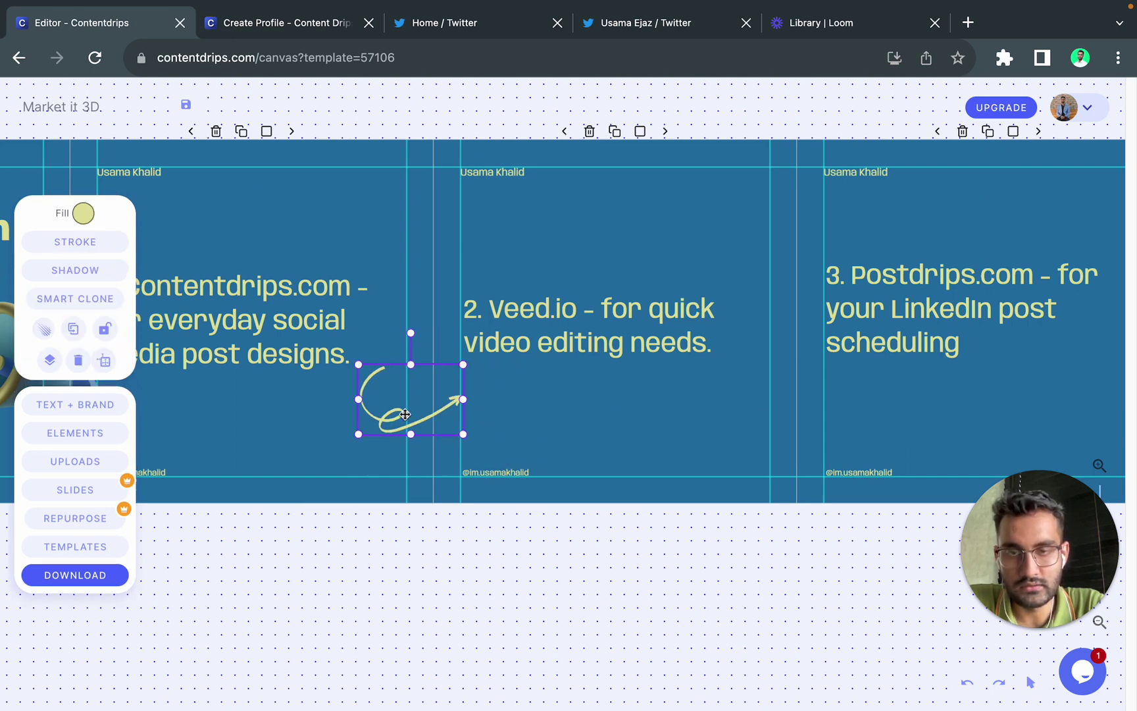
{"action": "left_click_drag", "start_coordinate": [406, 414], "coordinate": [401, 428]}
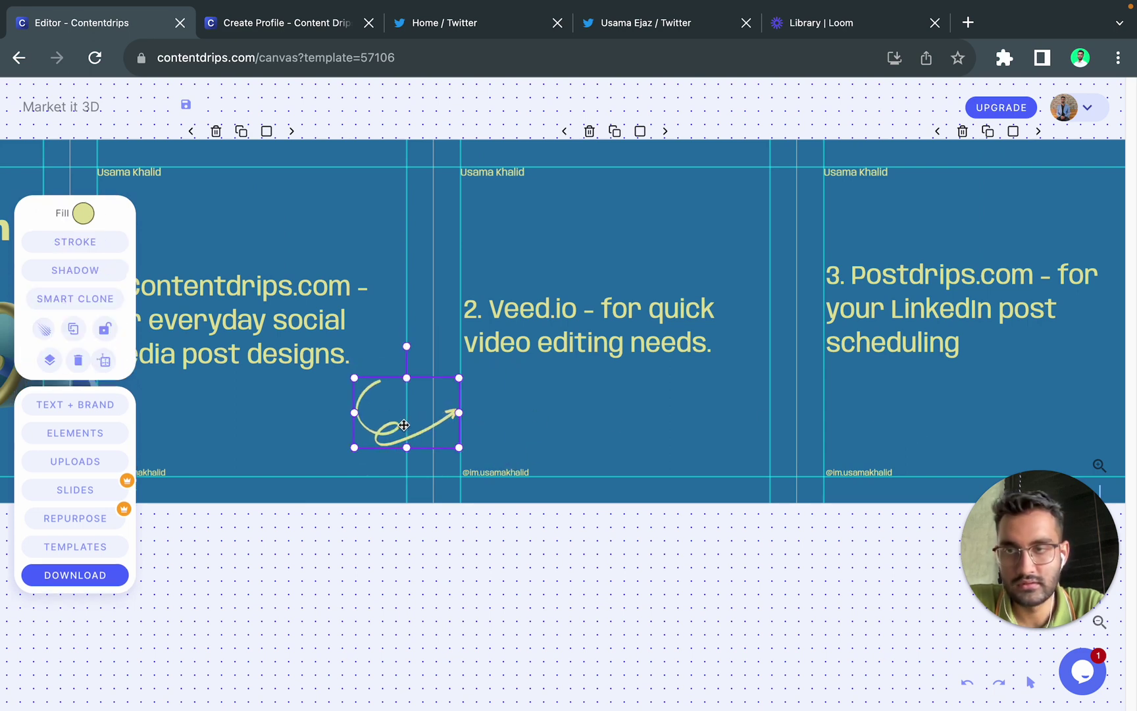
{"action": "left_click", "coordinate": [98, 306]}
{"action": "scroll", "coordinate": [459, 388], "scroll_direction": "right", "scroll_amount": 4}
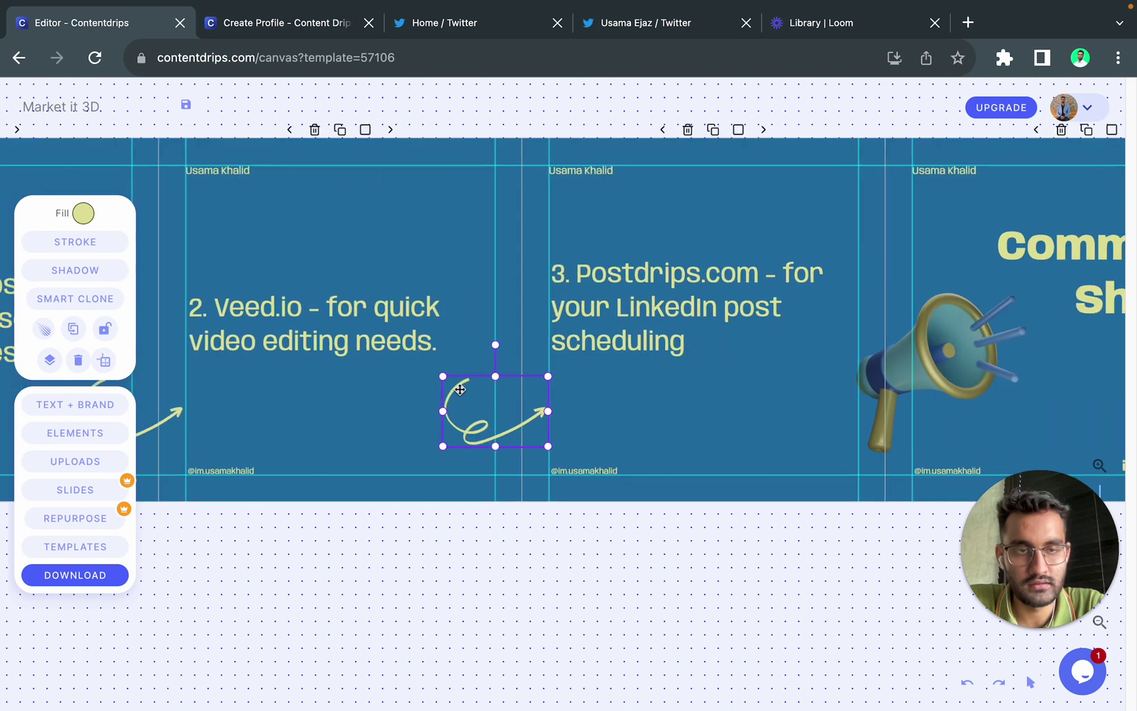
{"action": "left_click", "coordinate": [760, 412]}
{"action": "scroll", "coordinate": [761, 412], "scroll_direction": "down", "scroll_amount": 3}
{"action": "scroll", "coordinate": [761, 412], "scroll_direction": "left", "scroll_amount": 5}
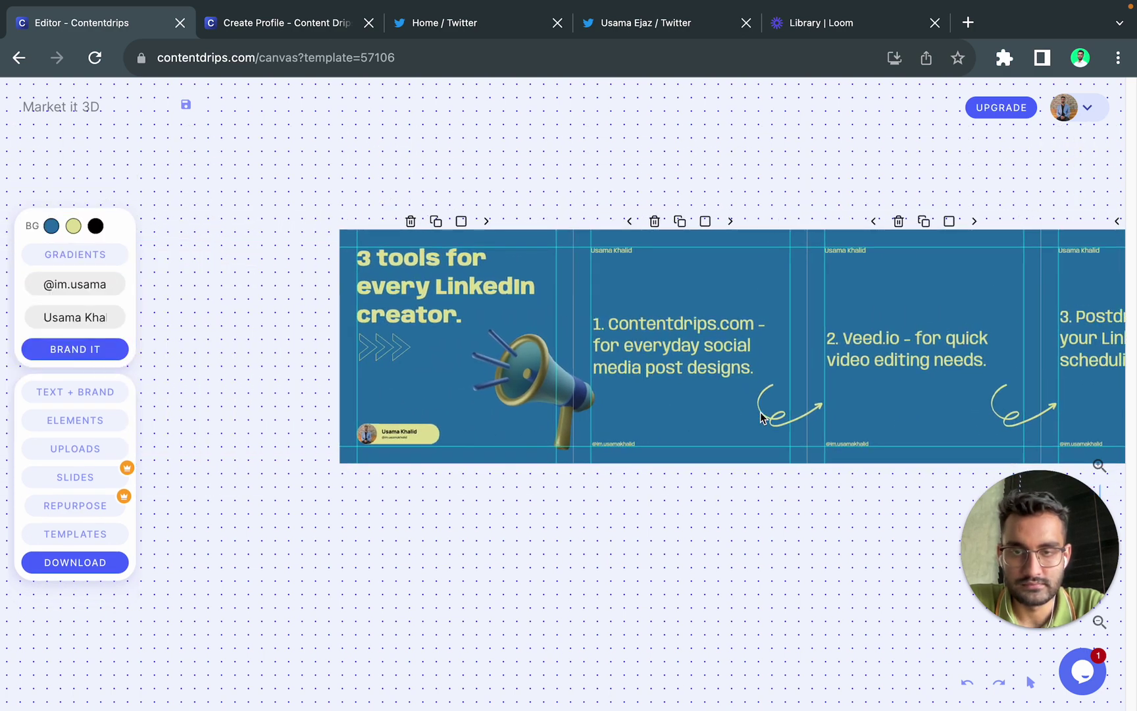
Step: Add the Your Avatar photo and place it on the right, below 'Share' on the closing slide
{"action": "scroll", "coordinate": [762, 417], "scroll_direction": "up", "scroll_amount": 3}
{"action": "scroll", "coordinate": [762, 418], "scroll_direction": "left", "scroll_amount": 3}
{"action": "scroll", "coordinate": [760, 418], "scroll_direction": "right", "scroll_amount": 8}
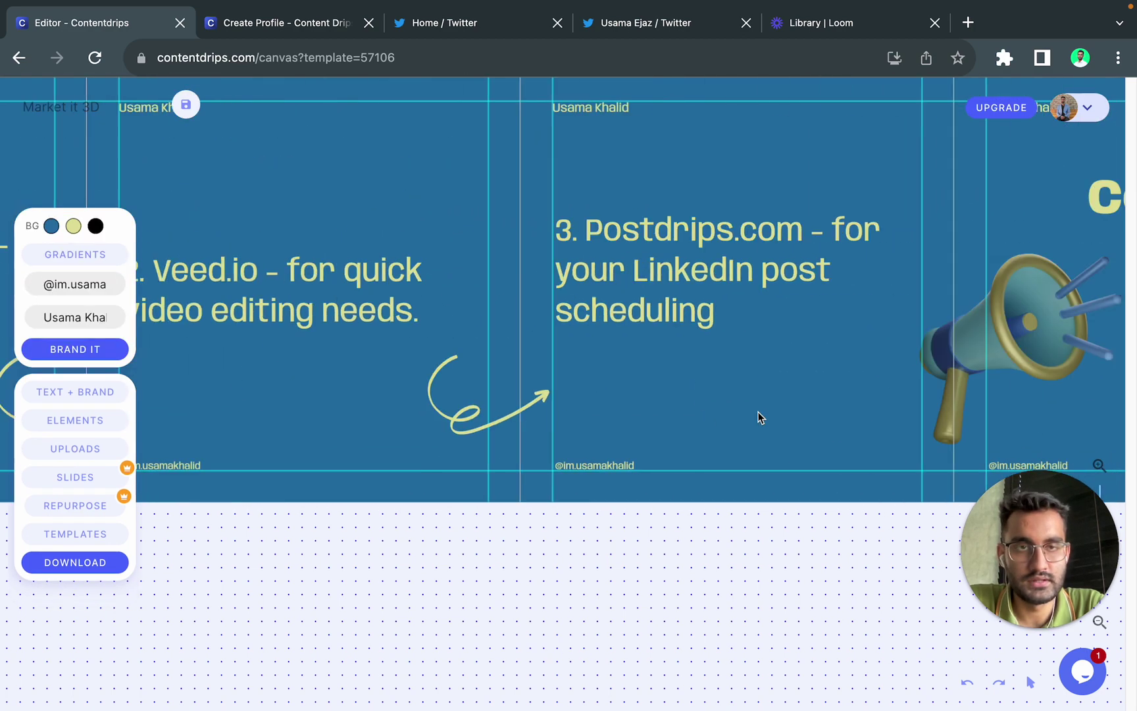
{"action": "scroll", "coordinate": [759, 418], "scroll_direction": "right", "scroll_amount": 3}
{"action": "scroll", "coordinate": [761, 417], "scroll_direction": "right", "scroll_amount": 2}
{"action": "scroll", "coordinate": [759, 414], "scroll_direction": "up", "scroll_amount": 2}
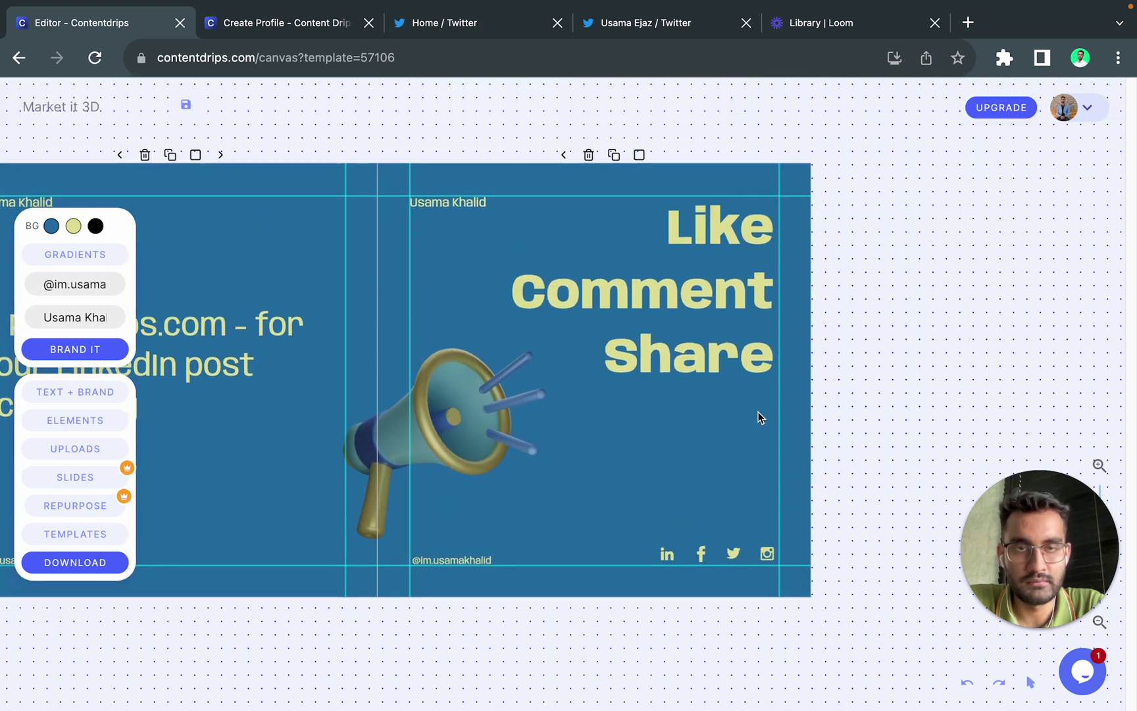
{"action": "left_click", "coordinate": [93, 395]}
{"action": "left_click", "coordinate": [142, 510]}
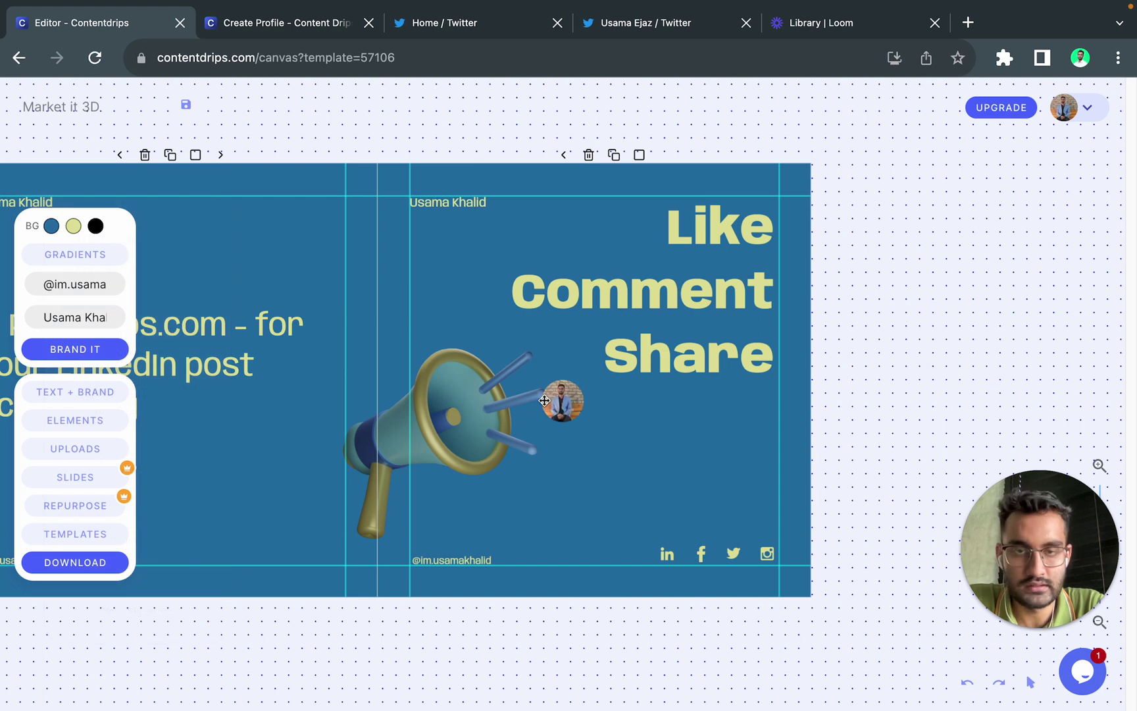
{"action": "left_click_drag", "start_coordinate": [563, 401], "coordinate": [734, 458]}
{"action": "left_click", "coordinate": [628, 455]}
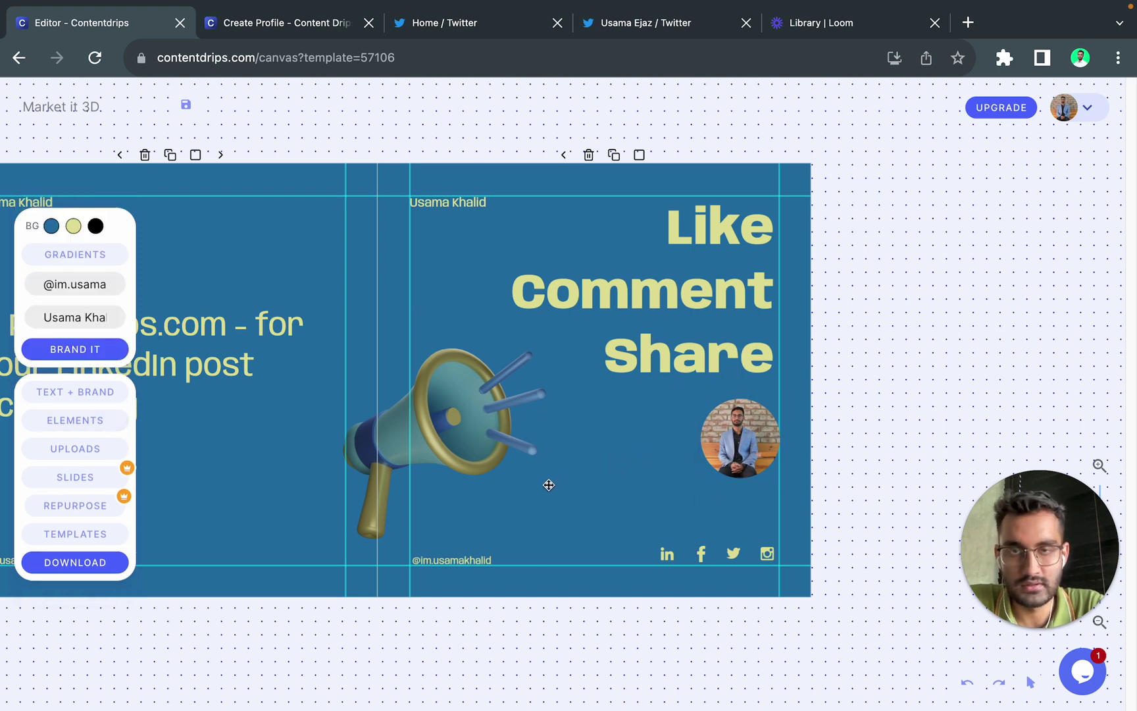
{"action": "scroll", "coordinate": [549, 485], "scroll_direction": "left", "scroll_amount": 10}
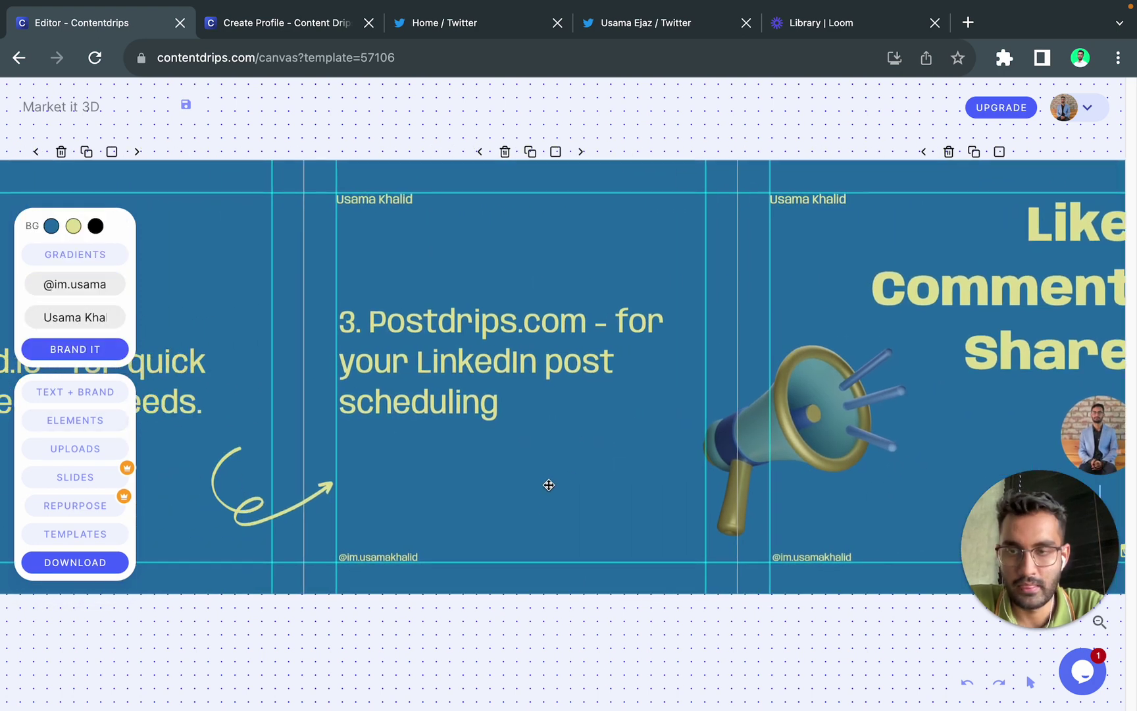
{"action": "scroll", "coordinate": [549, 485], "scroll_direction": "left", "scroll_amount": 5}
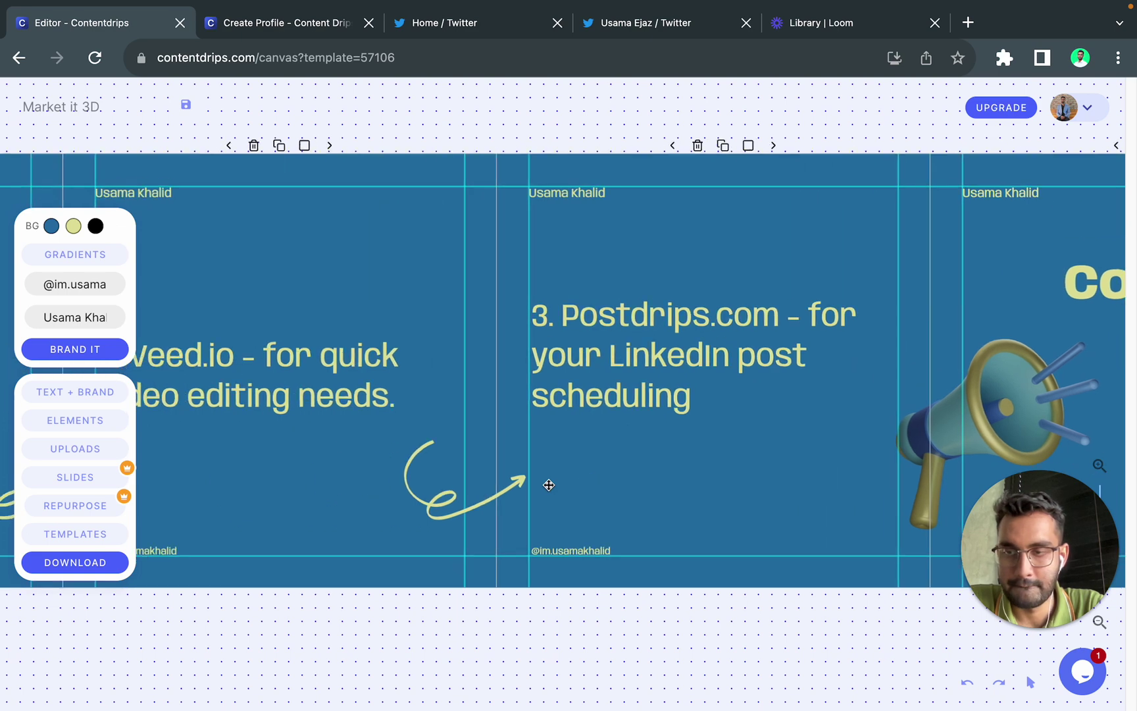
Step: Open the Repurpose panel, check Twitter Threads, and return to Text to Carousel
{"action": "left_click", "coordinate": [99, 506]}
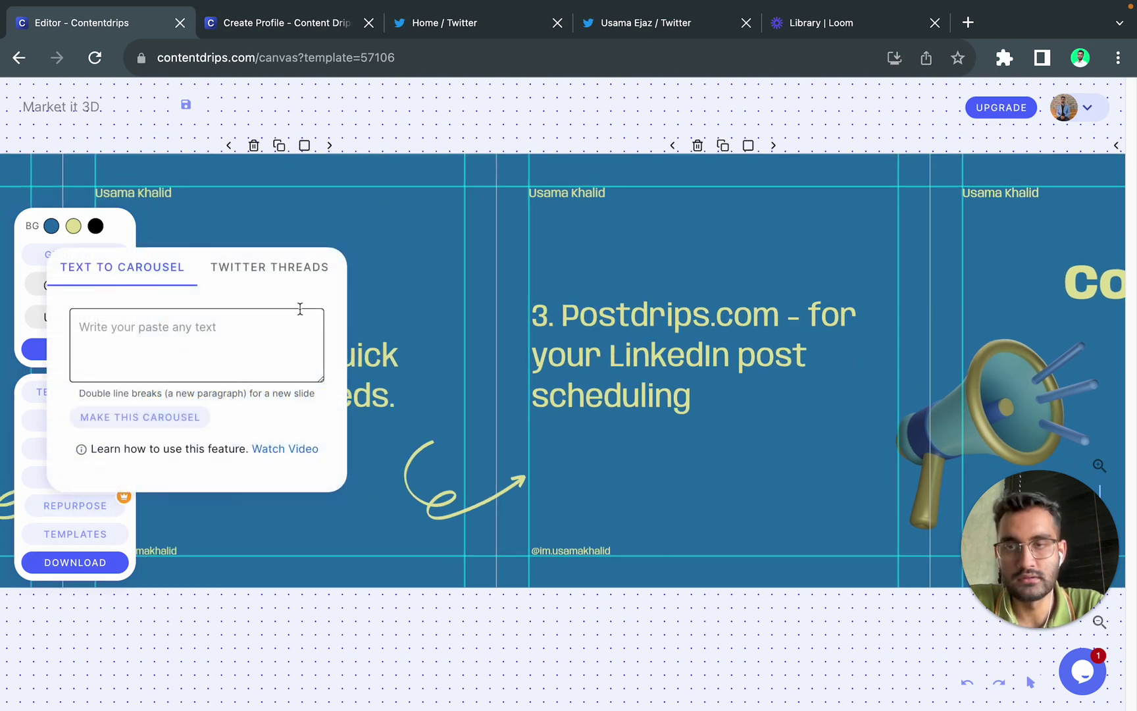
{"action": "left_click", "coordinate": [281, 284]}
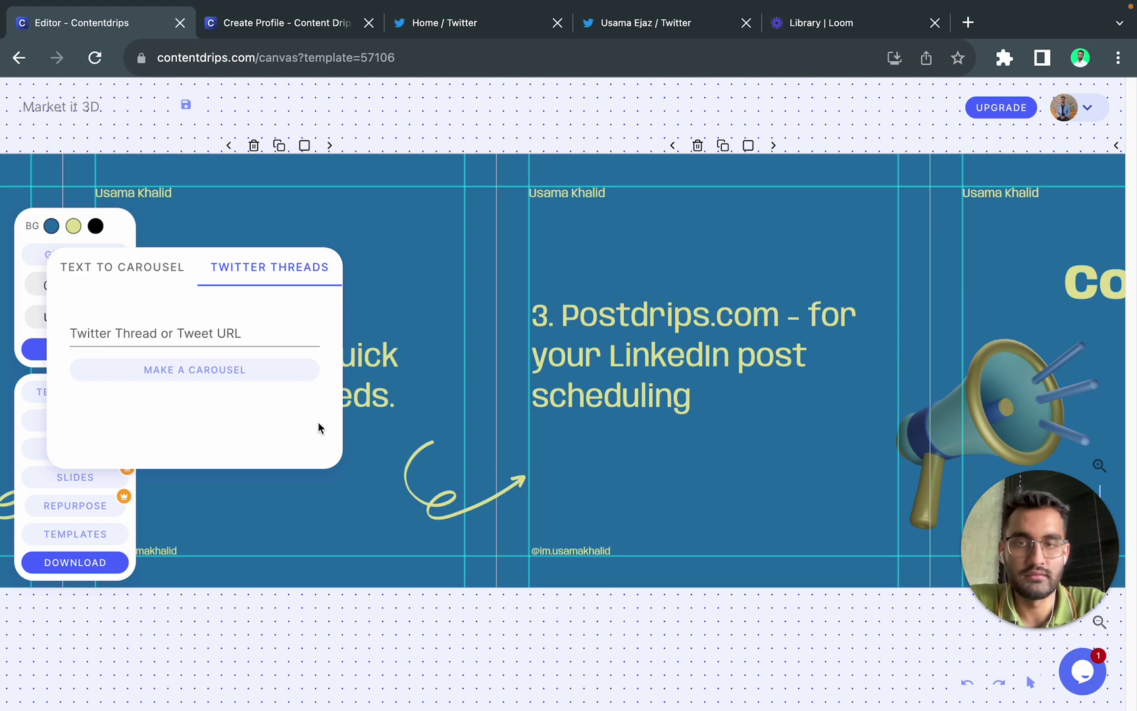
{"action": "left_click", "coordinate": [153, 269]}
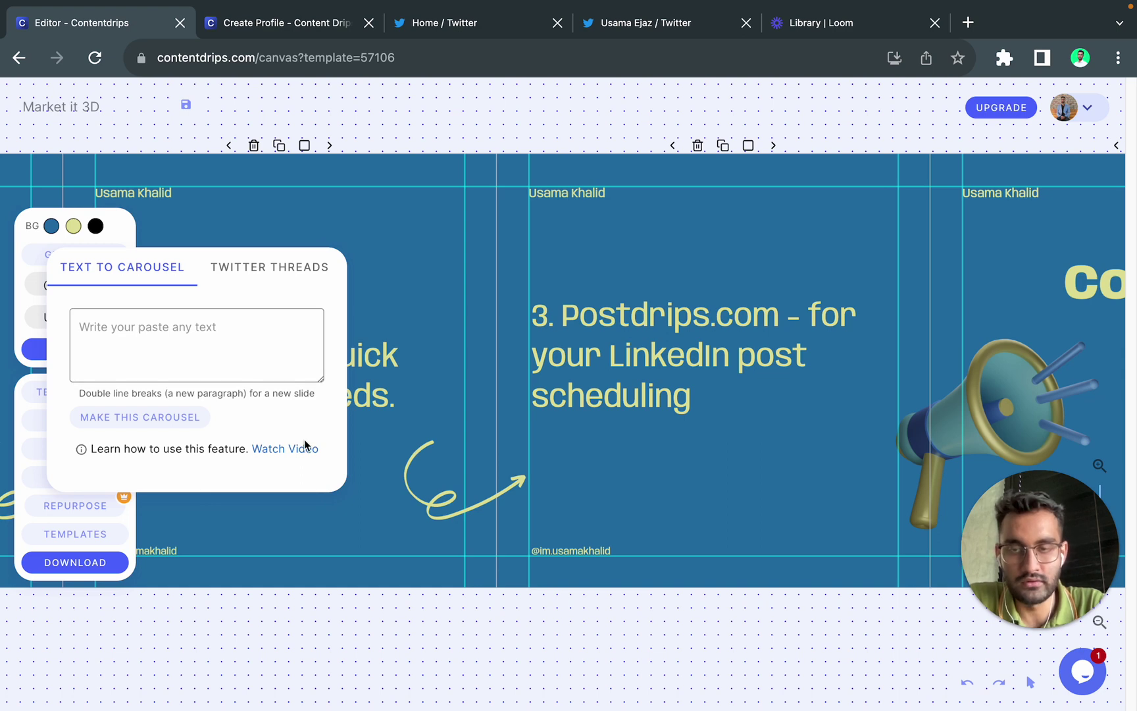
Step: Close the repurpose options and scroll through the carousel slides to review them
{"action": "left_click", "coordinate": [335, 505]}
{"action": "scroll", "coordinate": [333, 507], "scroll_direction": "left", "scroll_amount": 5}
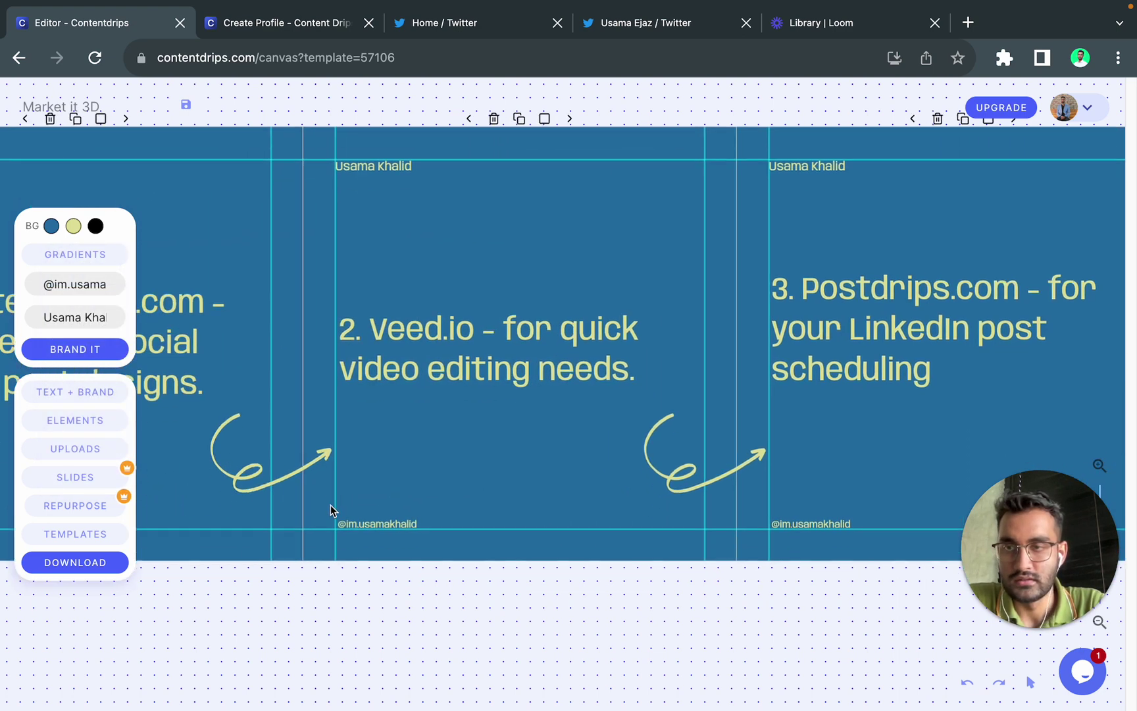
{"action": "scroll", "coordinate": [330, 505], "scroll_direction": "left", "scroll_amount": 3}
{"action": "scroll", "coordinate": [330, 505], "scroll_direction": "down", "scroll_amount": 5}
{"action": "scroll", "coordinate": [331, 504], "scroll_direction": "up", "scroll_amount": 5}
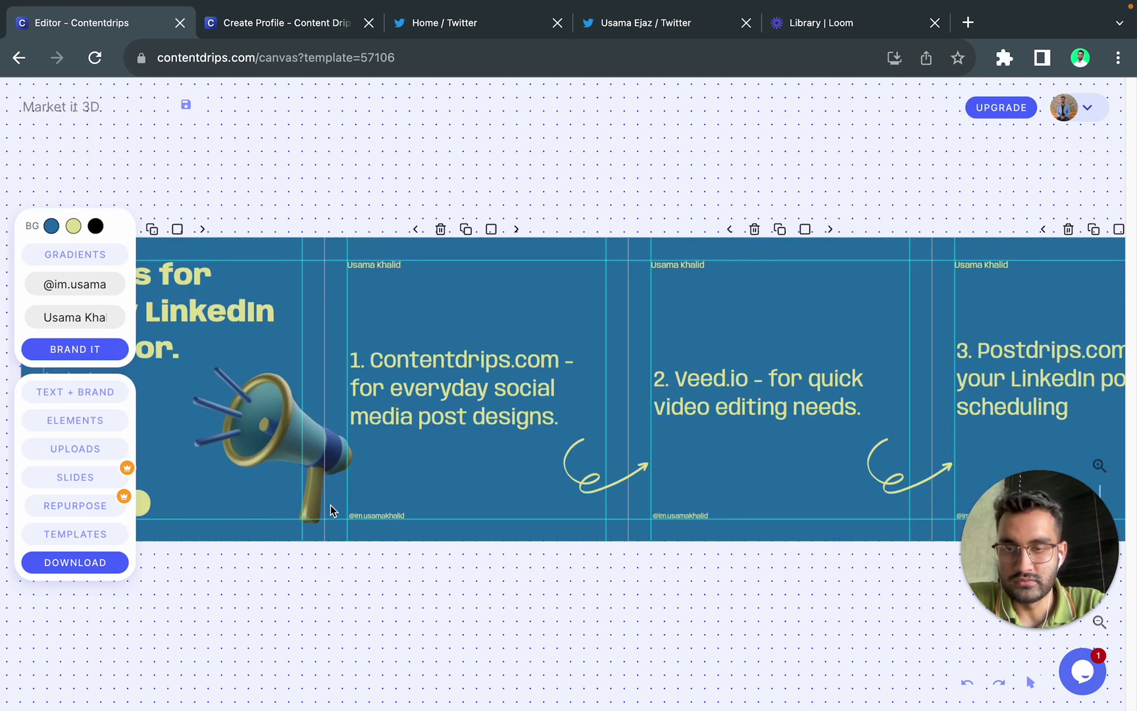
{"action": "scroll", "coordinate": [330, 505], "scroll_direction": "left", "scroll_amount": 3}
{"action": "scroll", "coordinate": [331, 504], "scroll_direction": "up", "scroll_amount": 5}
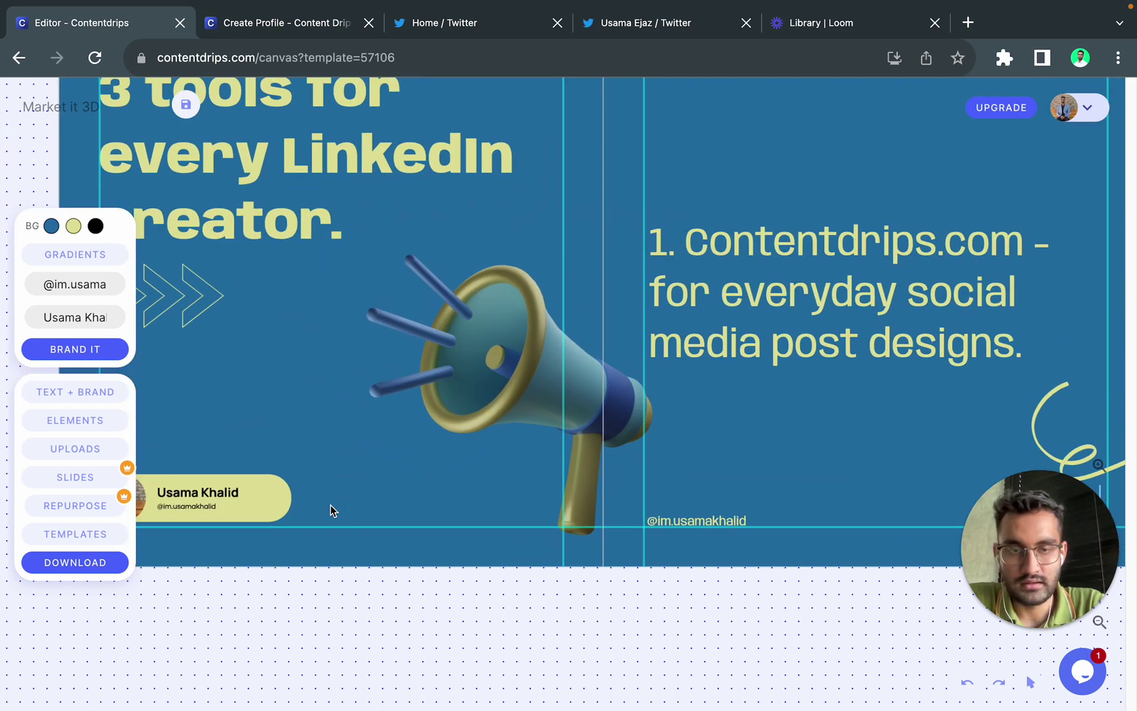
Step: Replace the name part of the brand handle with the creator's own handle on all slides
{"action": "double_click", "coordinate": [93, 292]}
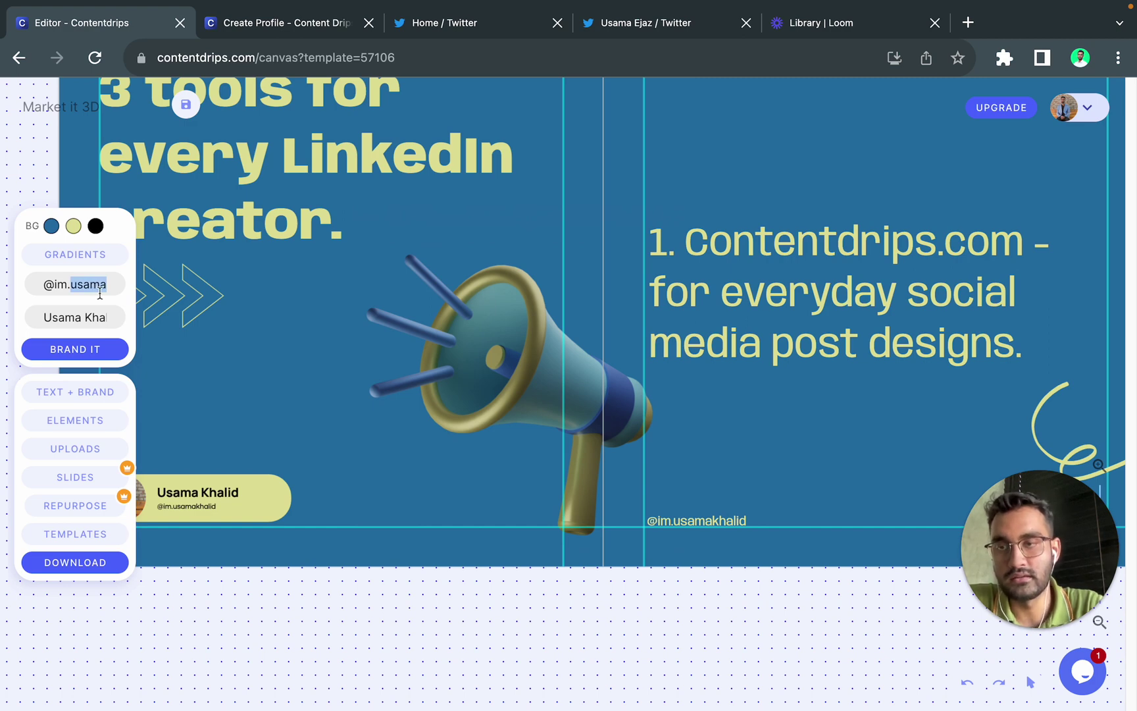
{"action": "key", "text": "BackSpace"}
{"action": "key", "text": "BackSpace"}
{"action": "key", "text": "BackSpace"}
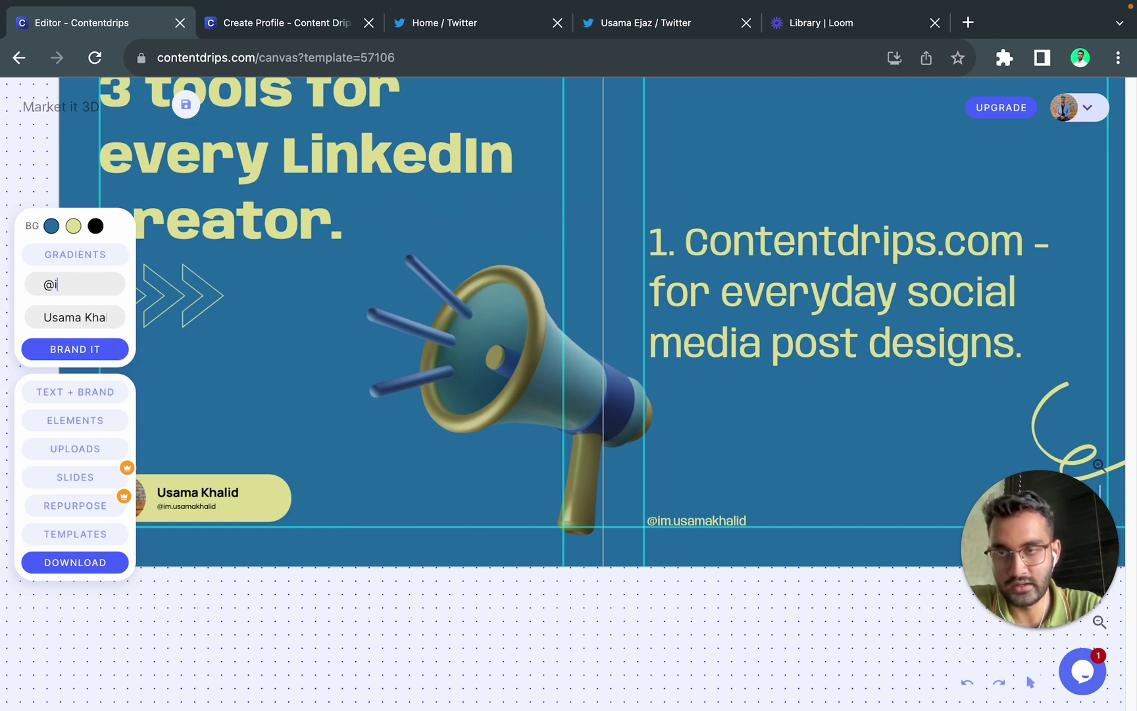
{"action": "type", "text": "usamakhalid"}
{"action": "key", "text": "Return"}
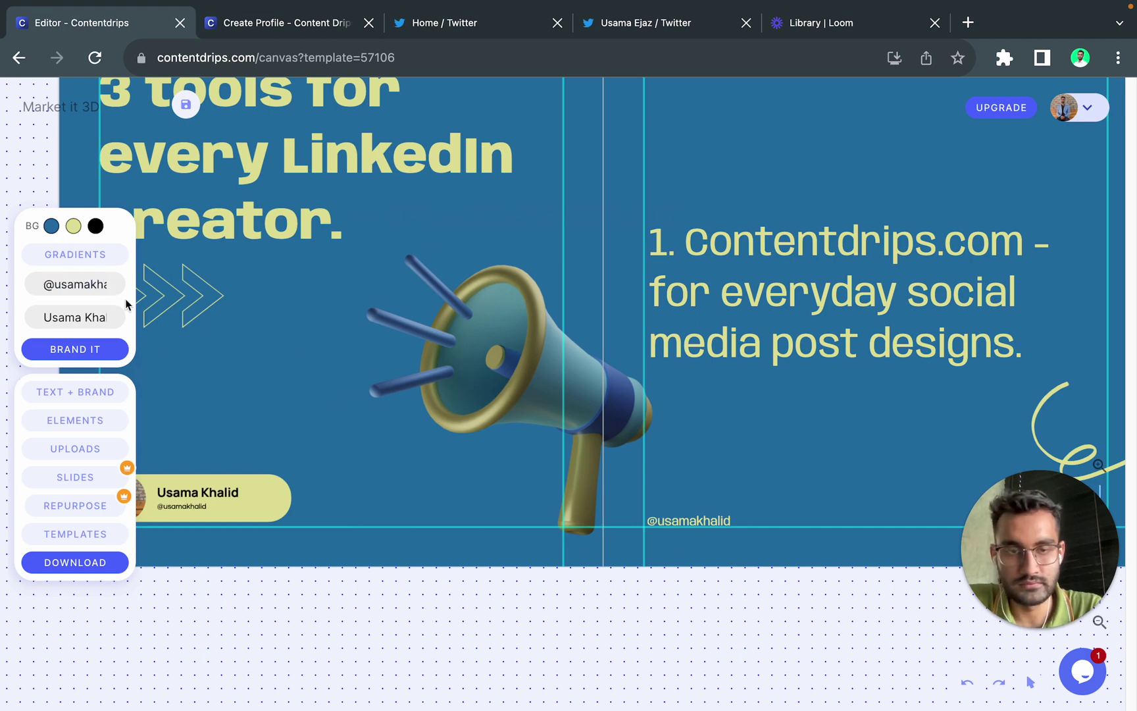
Step: Look over the slides again and bring up the PDF or JPG download choices
{"action": "scroll", "coordinate": [449, 481], "scroll_direction": "right", "scroll_amount": 15}
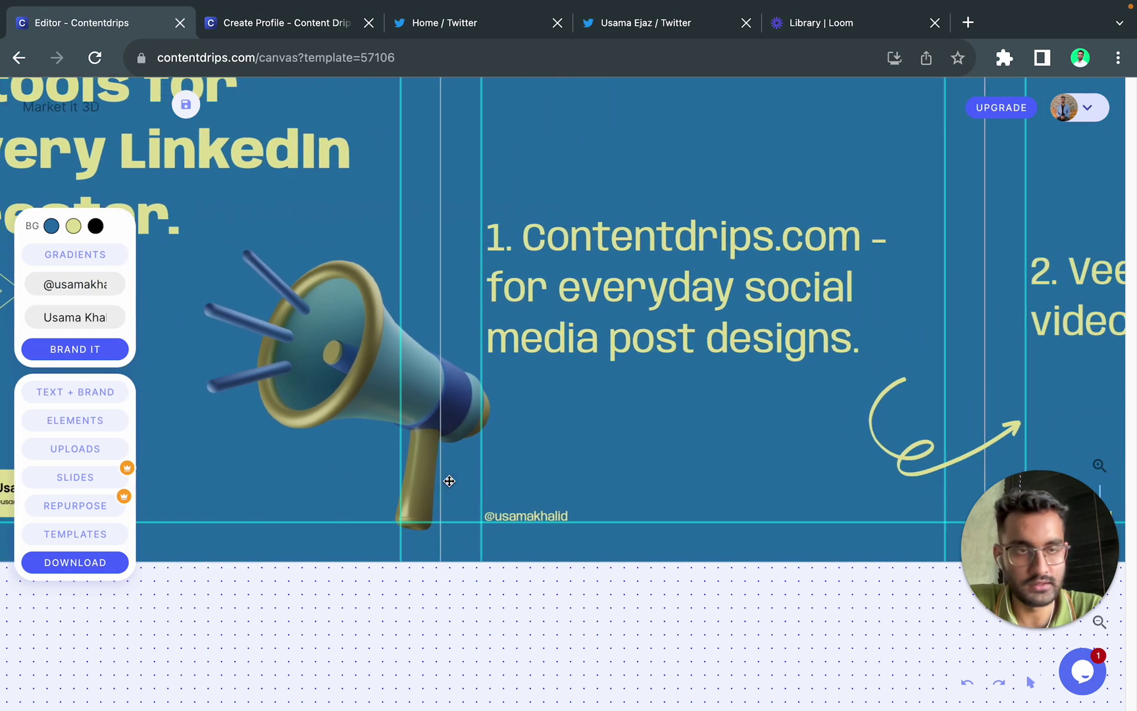
{"action": "scroll", "coordinate": [449, 481], "scroll_direction": "down", "scroll_amount": 5}
{"action": "scroll", "coordinate": [449, 481], "scroll_direction": "left", "scroll_amount": 5}
{"action": "scroll", "coordinate": [449, 481], "scroll_direction": "left", "scroll_amount": 10}
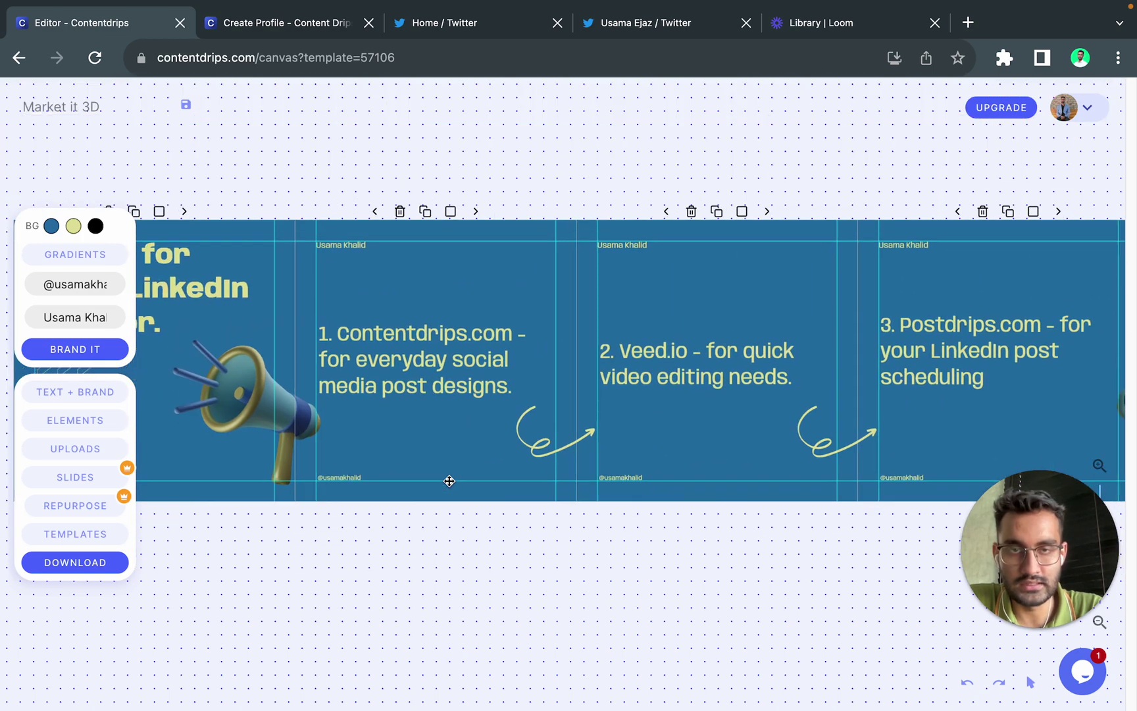
{"action": "scroll", "coordinate": [449, 481], "scroll_direction": "up", "scroll_amount": 5}
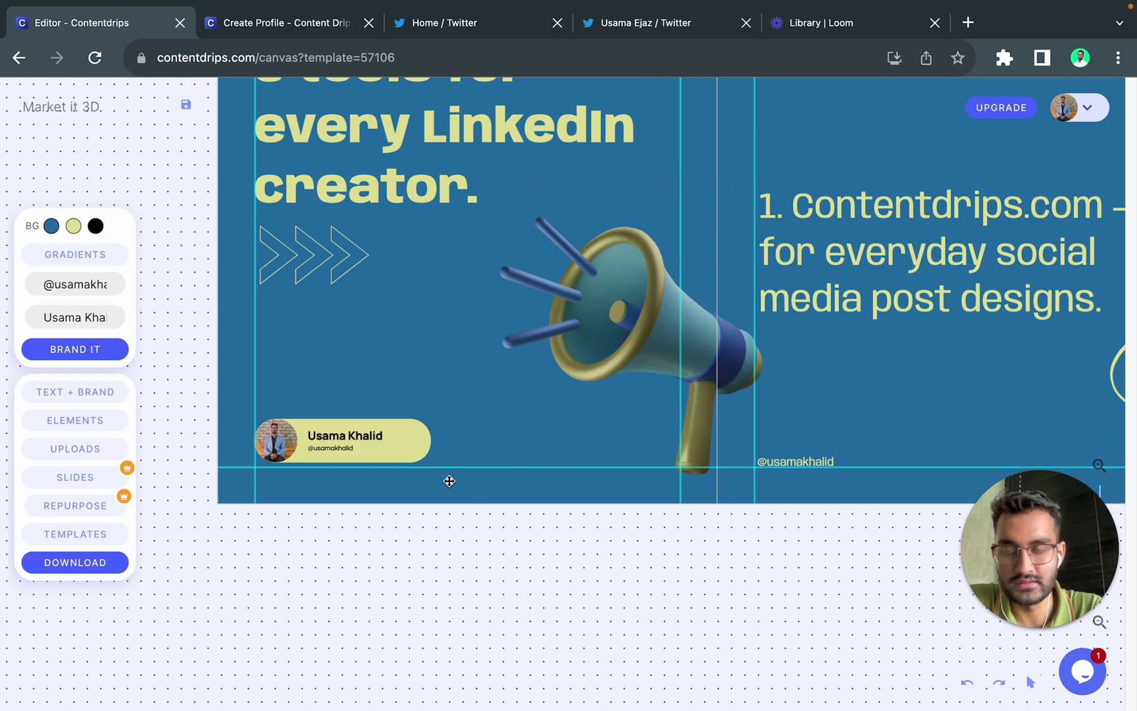
{"action": "left_click", "coordinate": [97, 566]}
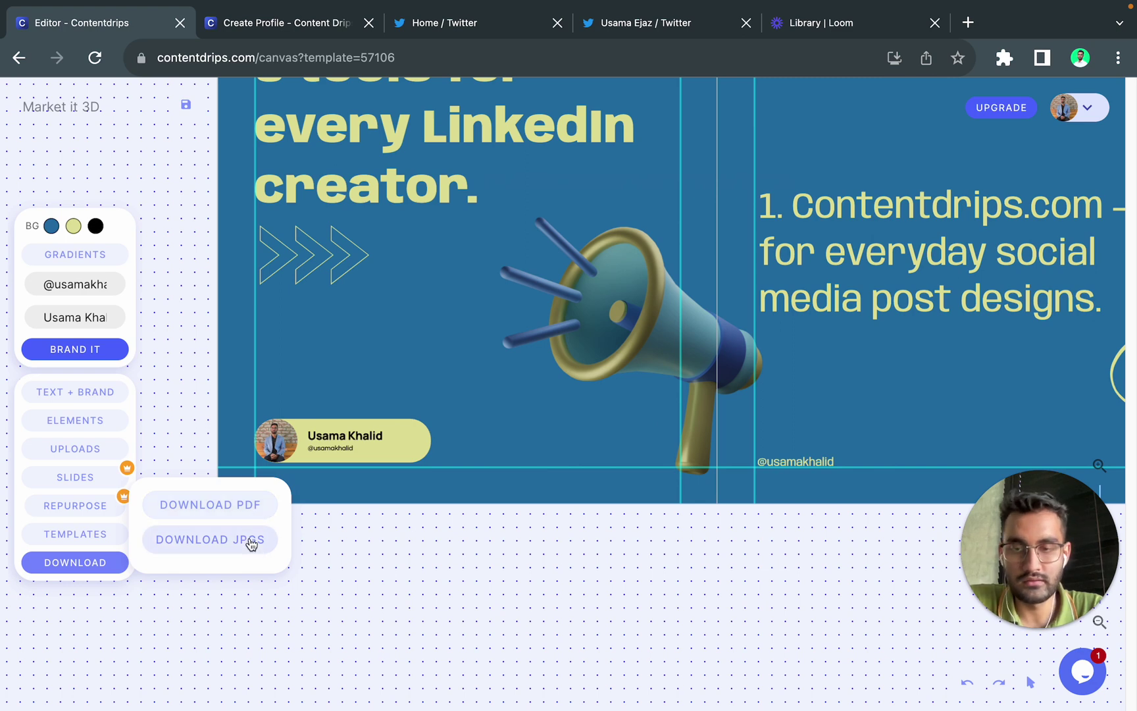
Step: Export the whole carousel as a PDF, downloaded as carousel_9303.pdf
{"action": "left_click", "coordinate": [254, 513]}
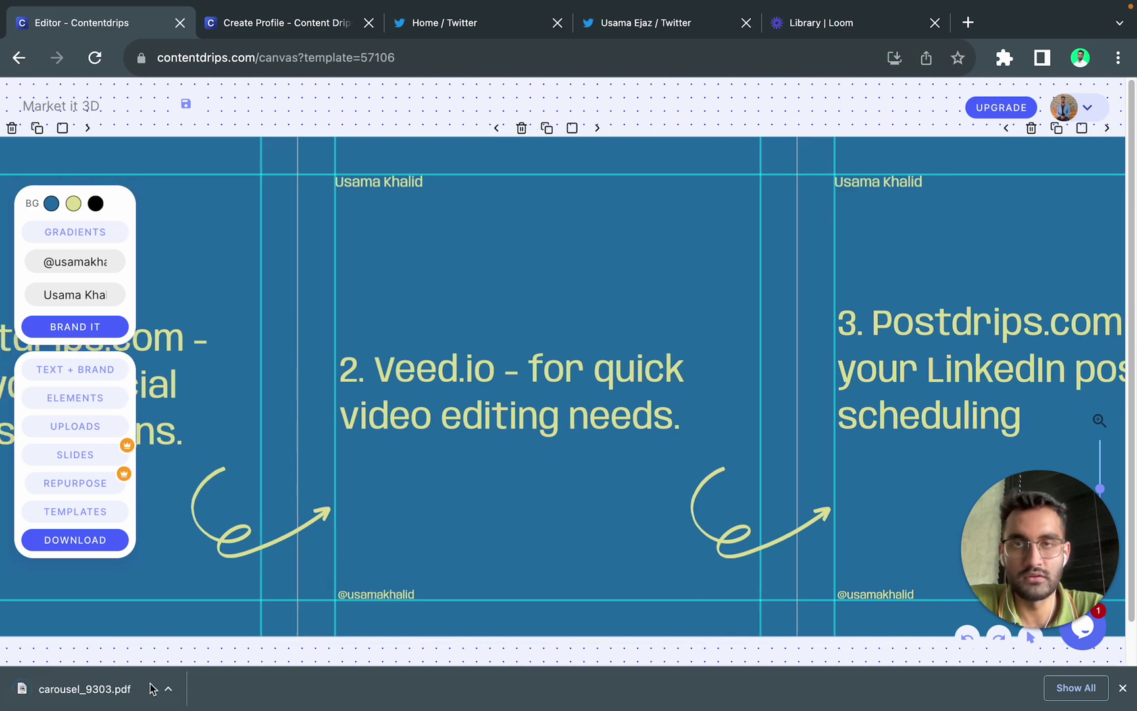
{"action": "scroll", "coordinate": [465, 237], "scroll_direction": "left", "scroll_amount": 5}
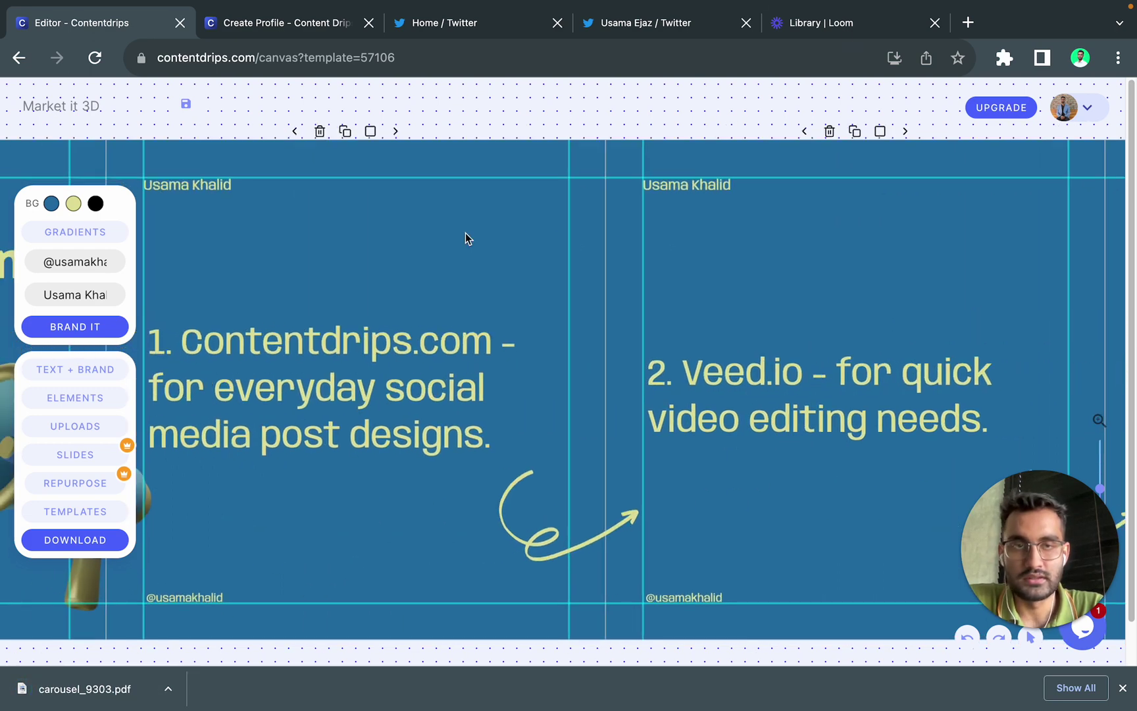
{"action": "scroll", "coordinate": [466, 239], "scroll_direction": "down", "scroll_amount": 5}
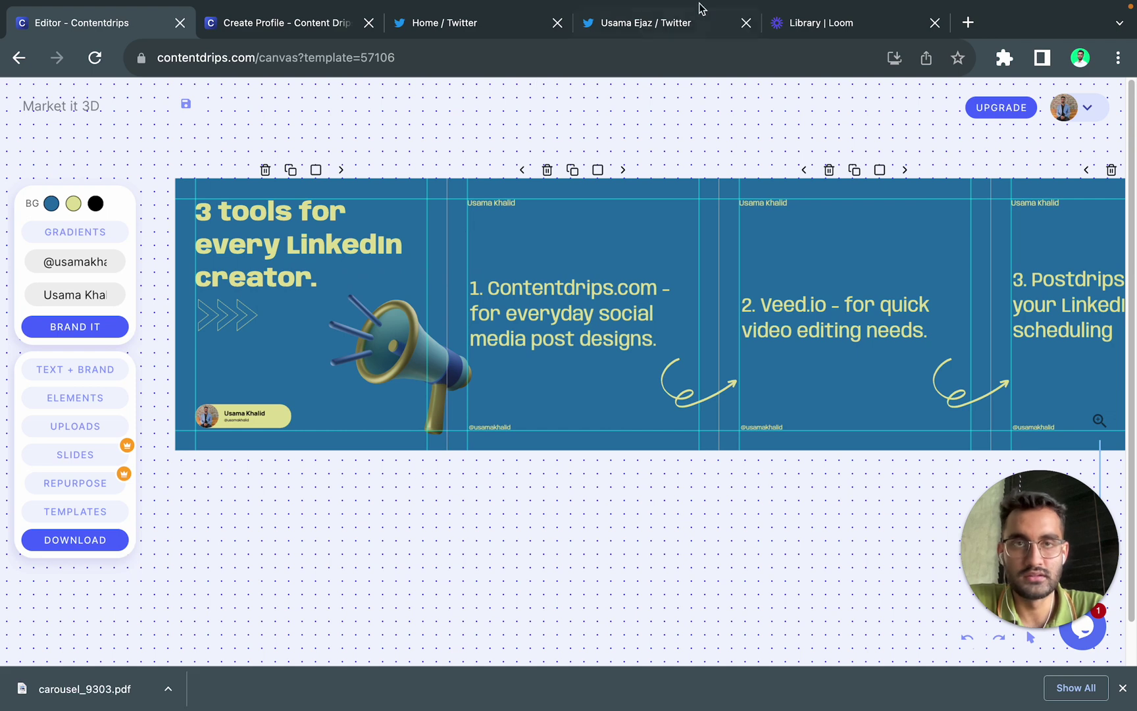
Step: Load LinkedIn in a new tab and start a new post
{"action": "key", "text": "ctrl+t"}
{"action": "type", "text": "l"}
{"action": "key", "text": "Return"}
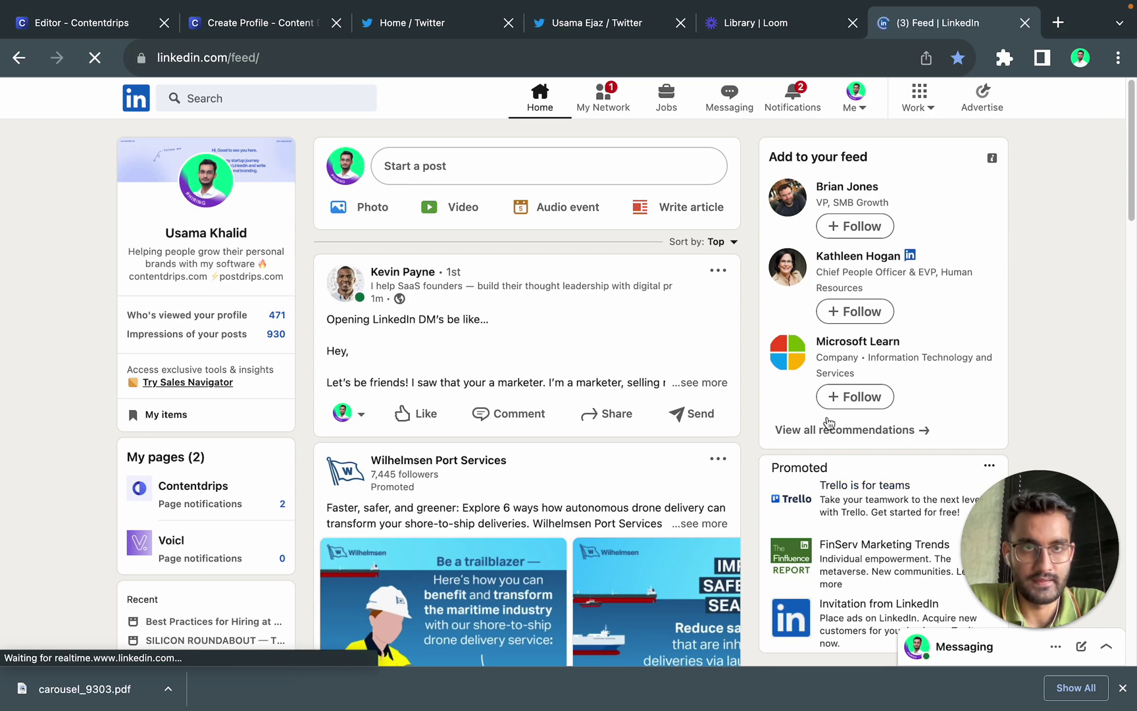
{"action": "left_click", "coordinate": [422, 168]}
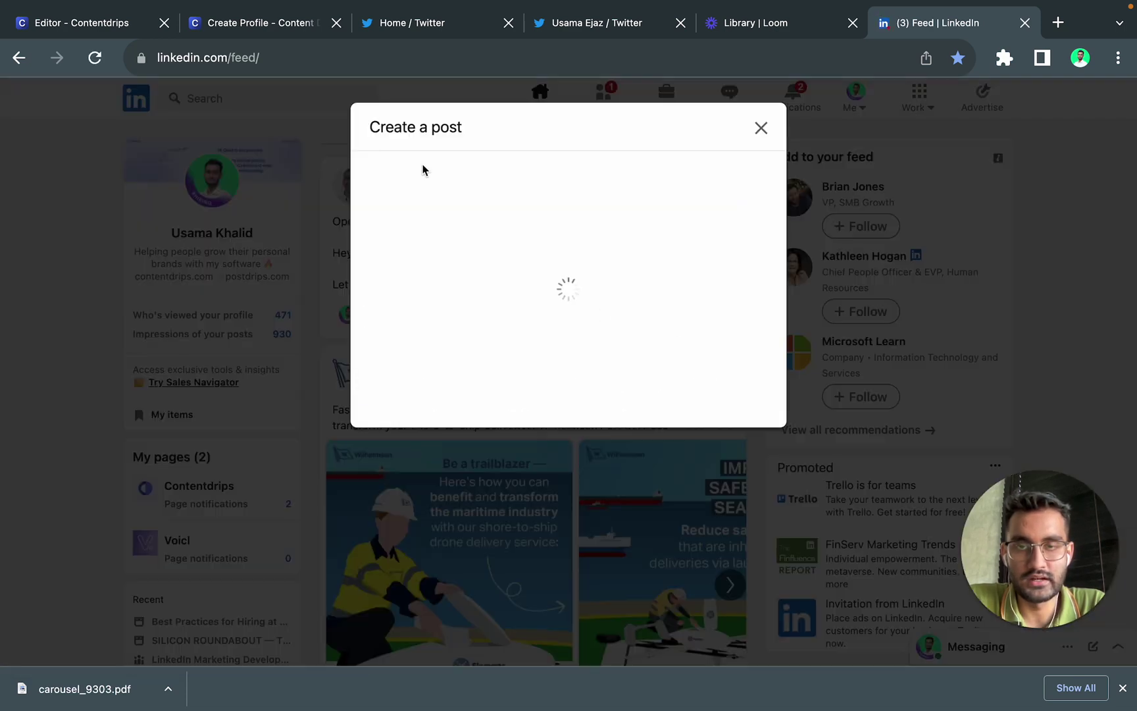
{"action": "type", "text": "dfs"}
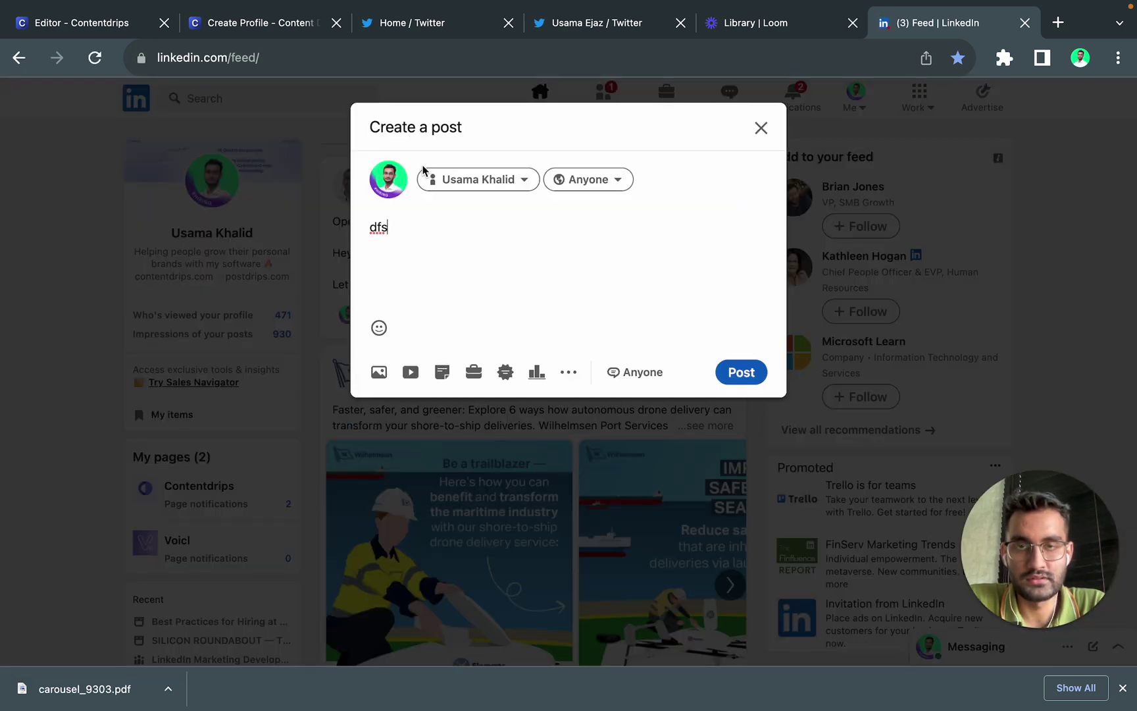
Step: Attach carousel_9303.pdf as a document and begin titling it '3 best tools for every linkedin'
{"action": "left_click", "coordinate": [440, 375]}
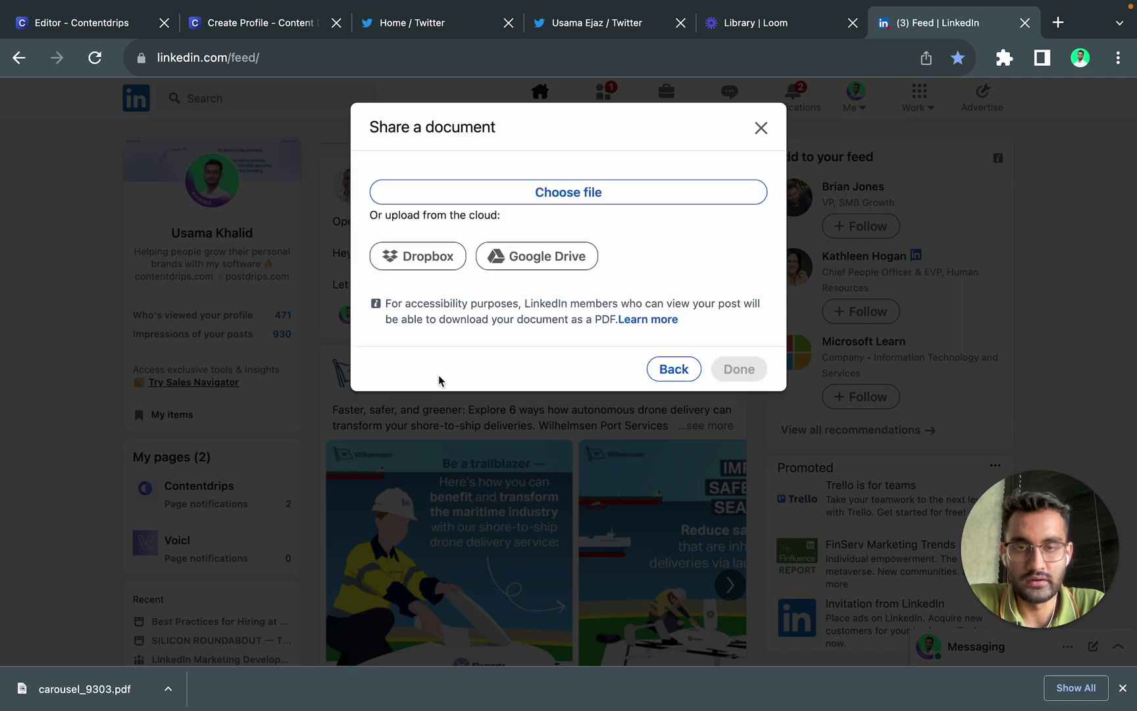
{"action": "left_click", "coordinate": [545, 195]}
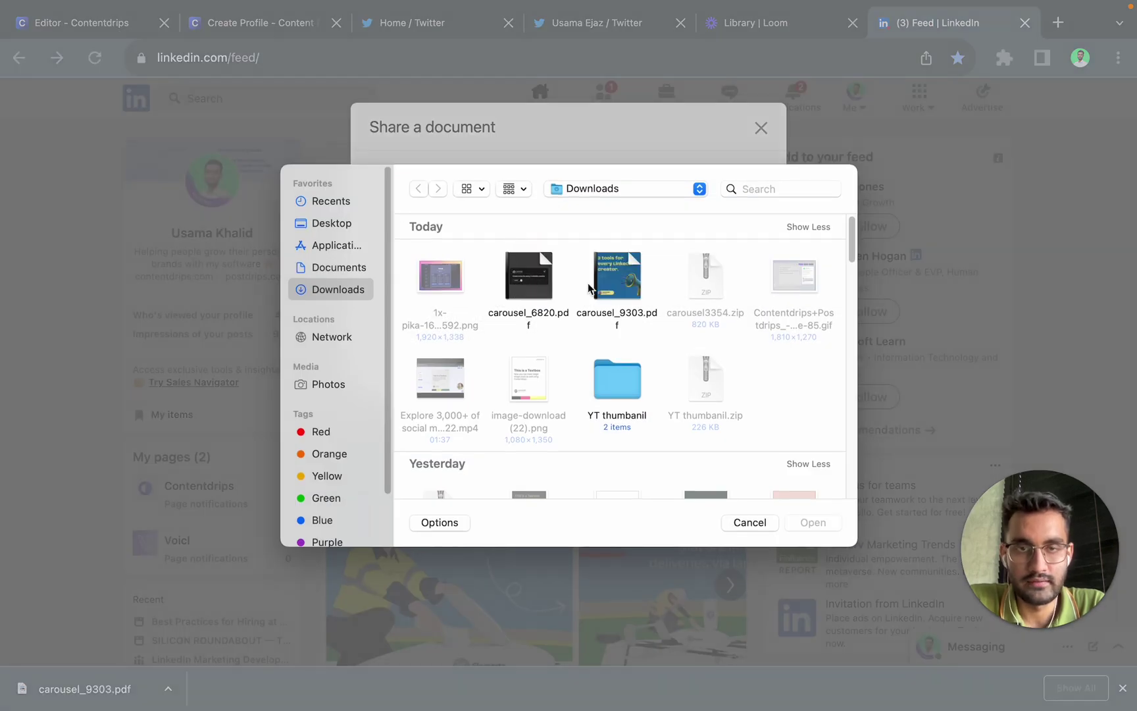
{"action": "double_click", "coordinate": [605, 307]}
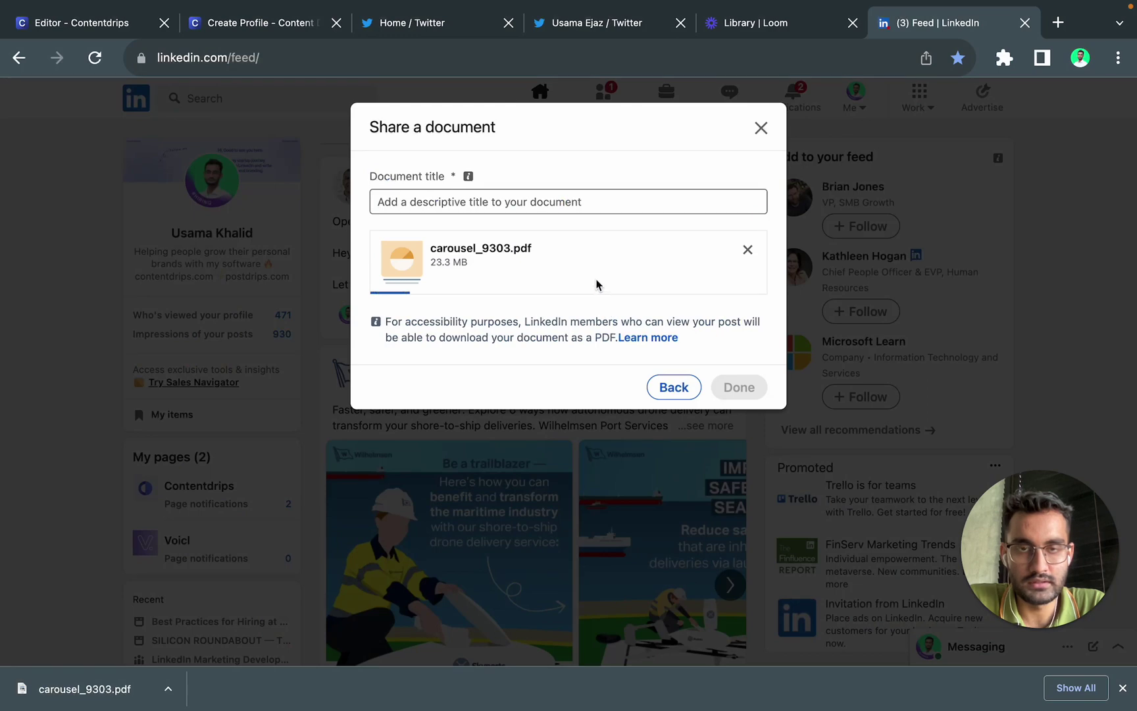
{"action": "left_click", "coordinate": [555, 200]}
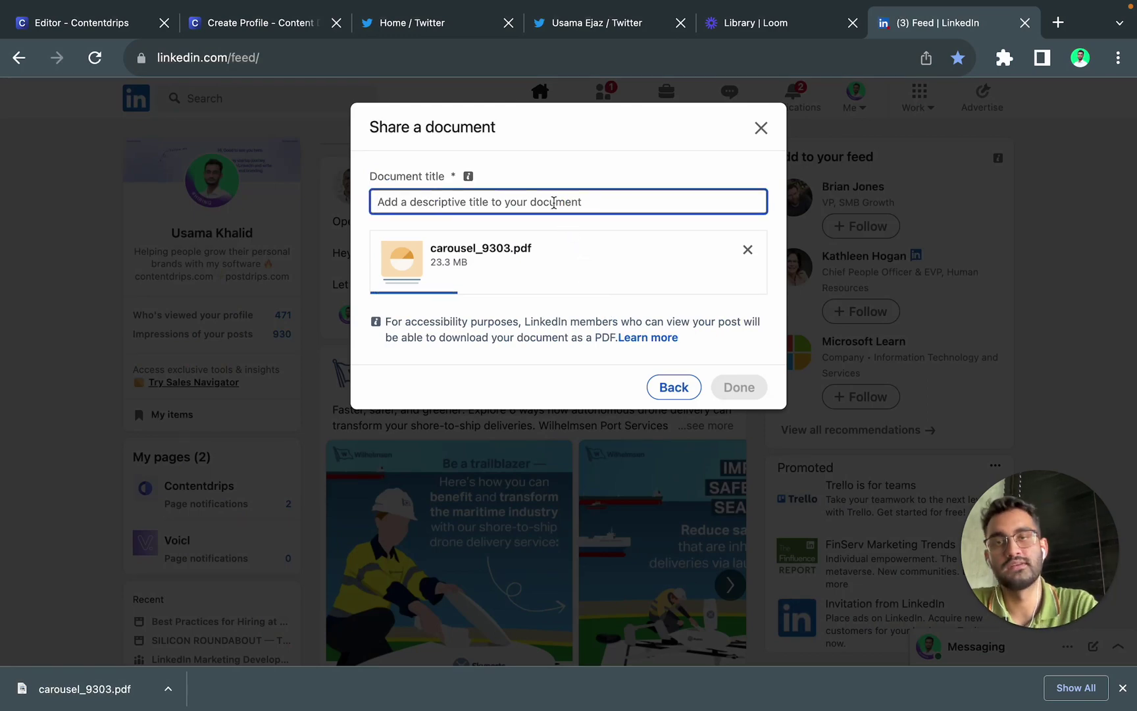
{"action": "type", "text": "3 "}
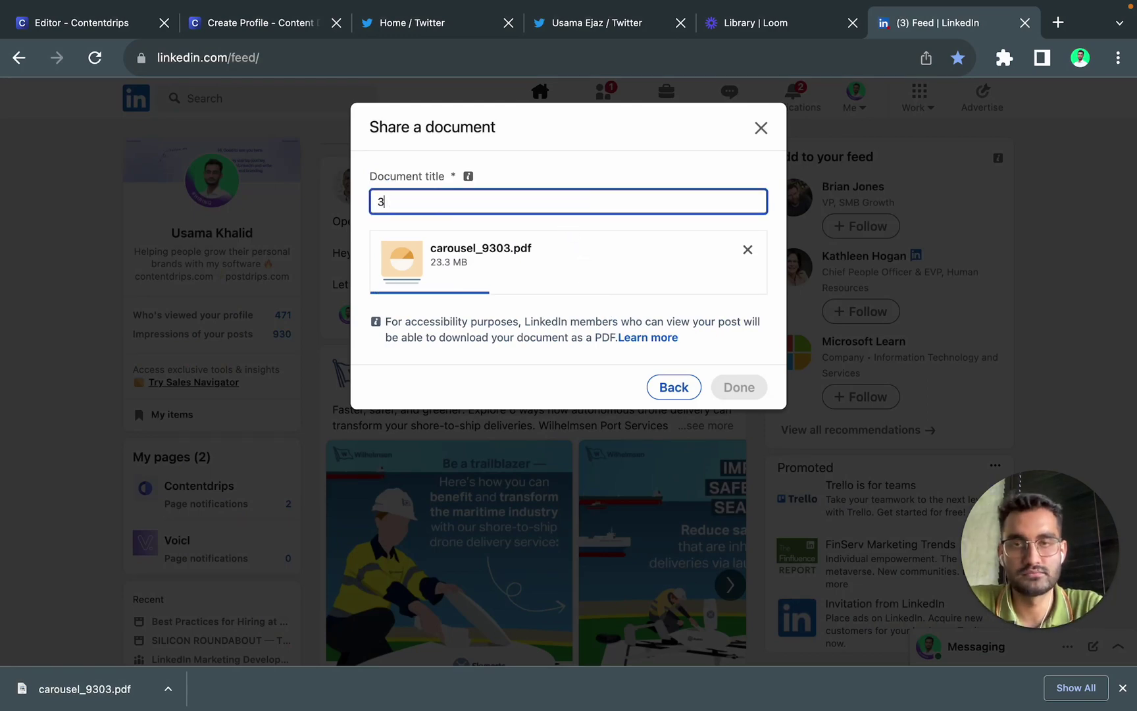
{"action": "type", "text": "best tools for every linkedin every"}
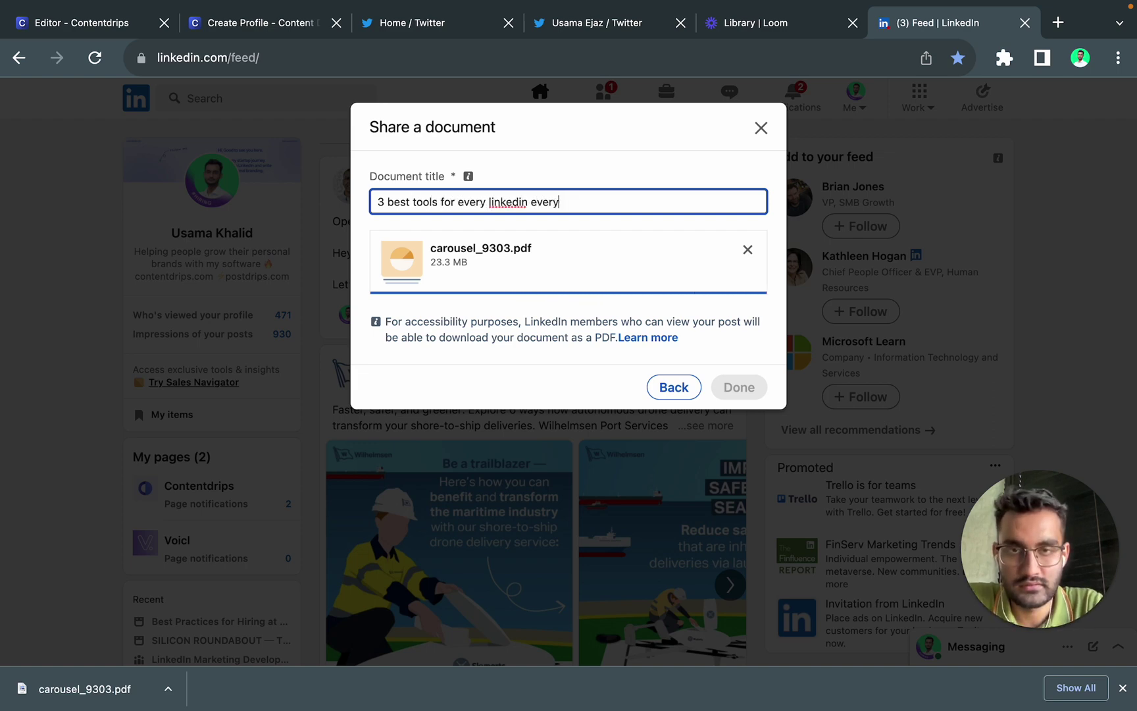
{"action": "type", "text": "creato"}
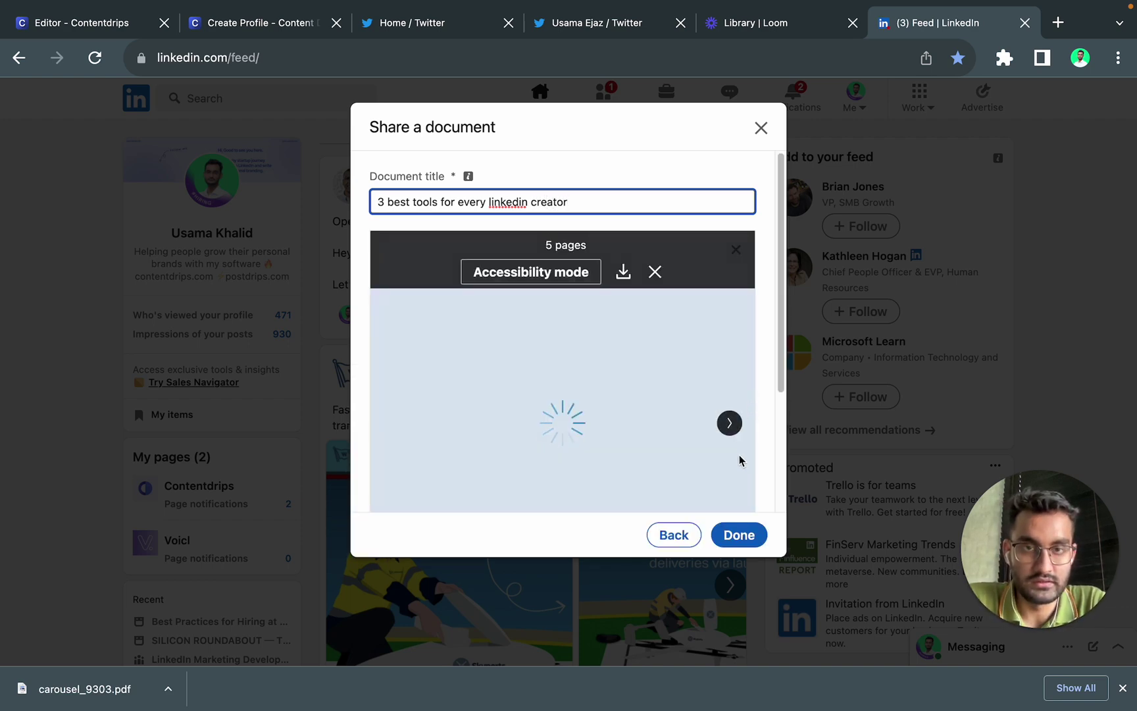
Step: Flip through the document's preview pages and confirm adding it to the post
{"action": "left_click", "coordinate": [729, 423]}
{"action": "left_click_drag", "start_coordinate": [693, 436], "coordinate": [593, 435]}
{"action": "scroll", "coordinate": [636, 413], "scroll_direction": "down", "scroll_amount": 3}
{"action": "left_click_drag", "start_coordinate": [518, 358], "coordinate": [787, 394]}
{"action": "left_click", "coordinate": [740, 535]}
Step: Check the post draft's document preview, then return to the Contentdrips editor tab
{"action": "scroll", "coordinate": [636, 368], "scroll_direction": "down", "scroll_amount": 5}
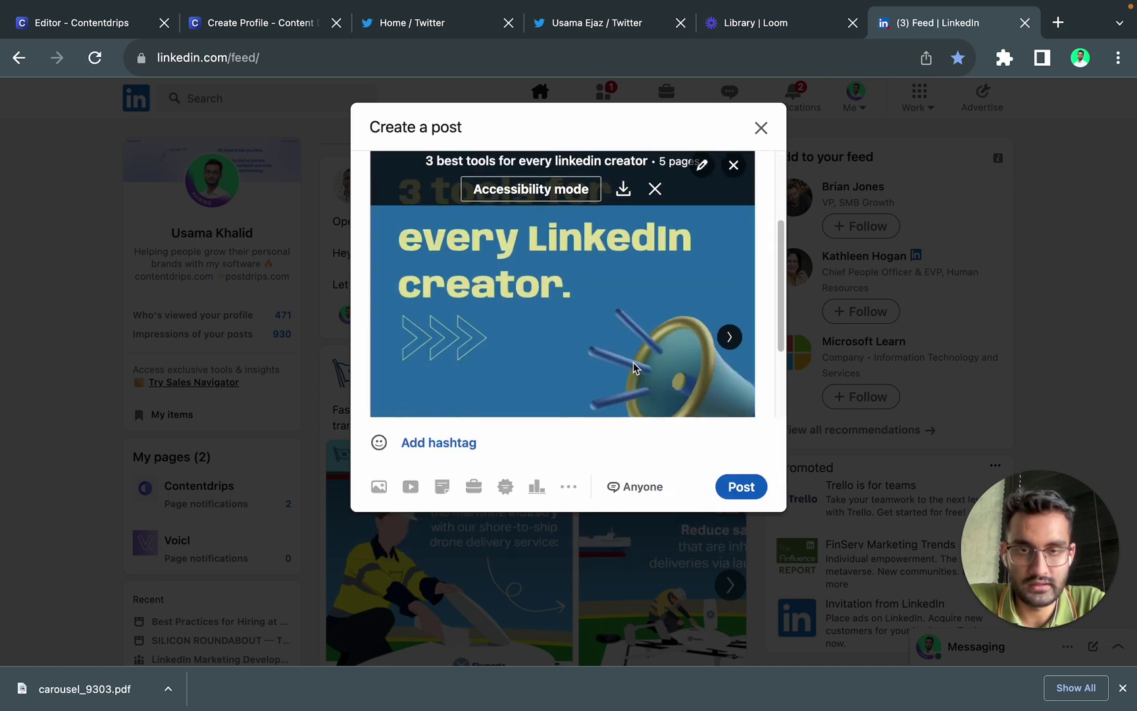
{"action": "scroll", "coordinate": [632, 329], "scroll_direction": "up", "scroll_amount": 5}
{"action": "scroll", "coordinate": [733, 283], "scroll_direction": "up", "scroll_amount": 2}
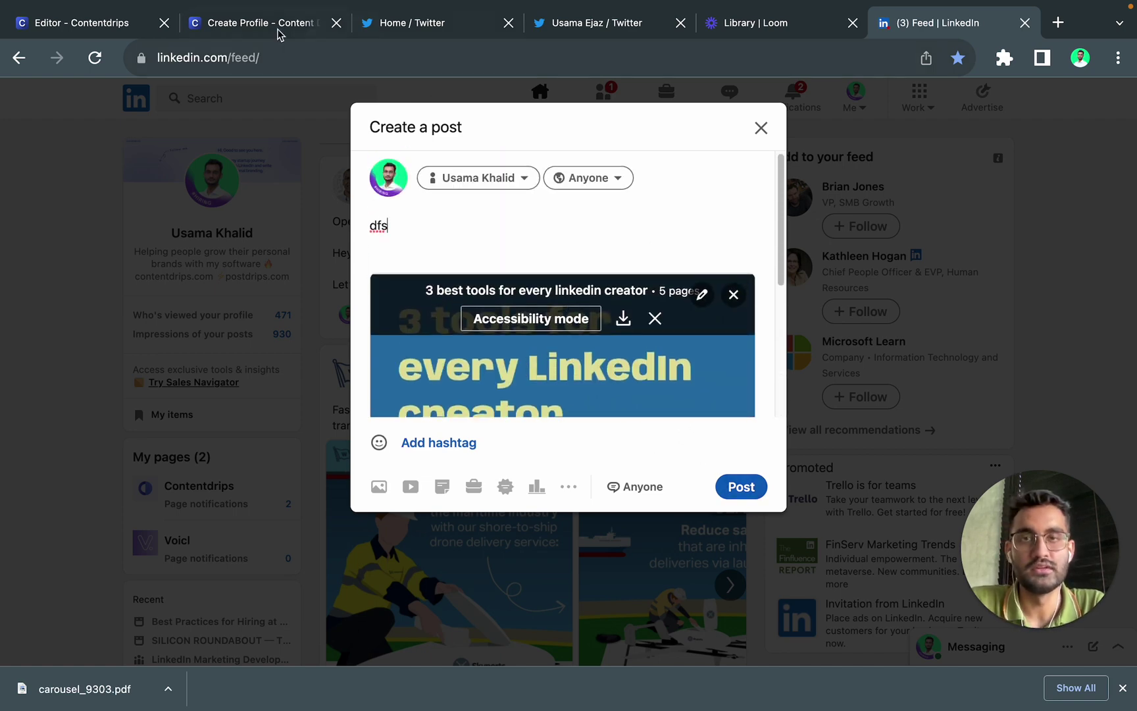
{"action": "left_click", "coordinate": [245, 25]}
{"action": "left_click", "coordinate": [107, 25]}
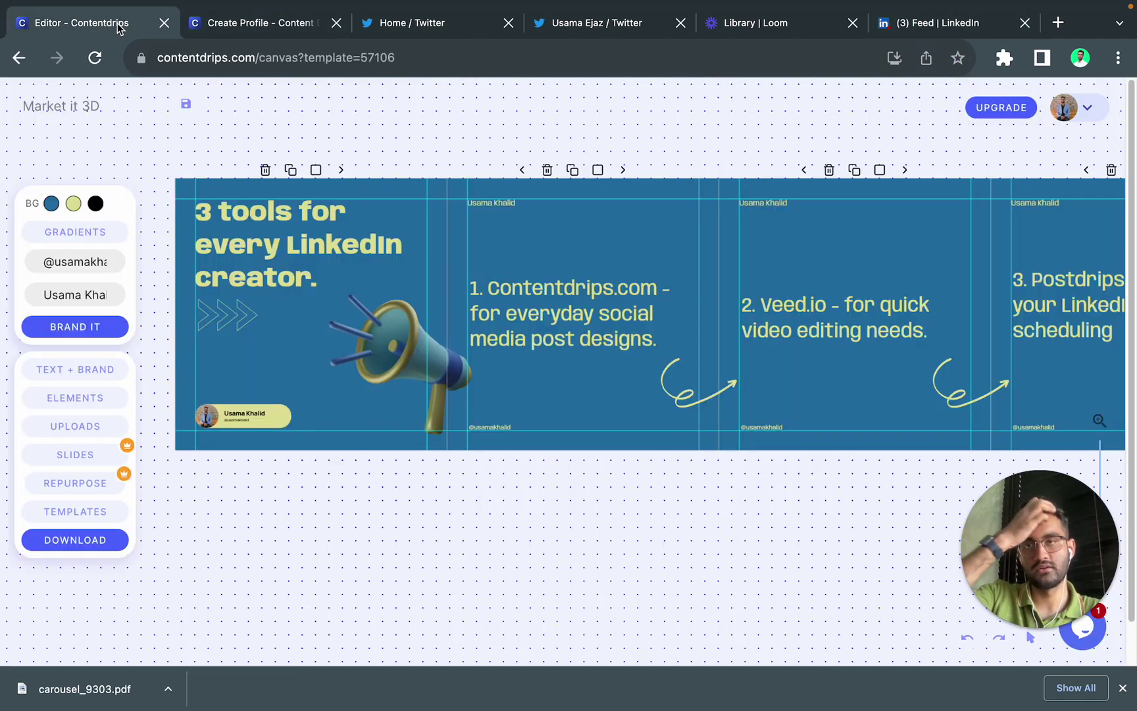
{"action": "left_click", "coordinate": [261, 28]}
{"action": "left_click", "coordinate": [1005, 105]}
{"action": "left_click", "coordinate": [953, 252]}
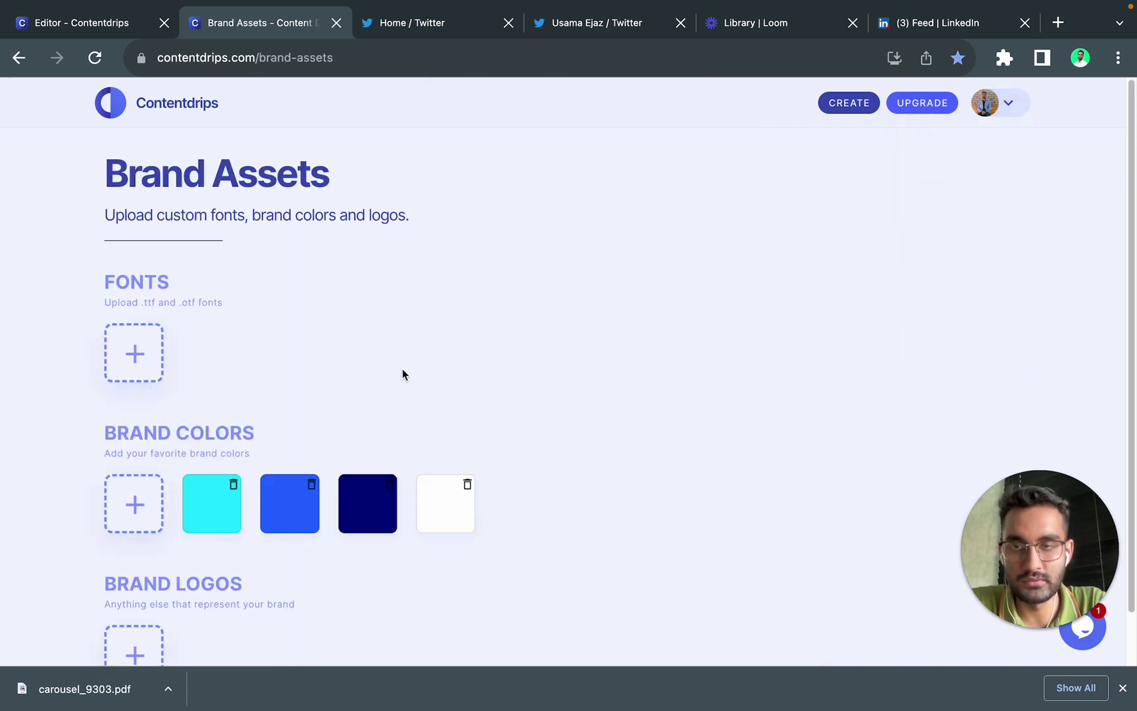
{"action": "scroll", "coordinate": [227, 361], "scroll_direction": "down", "scroll_amount": 1}
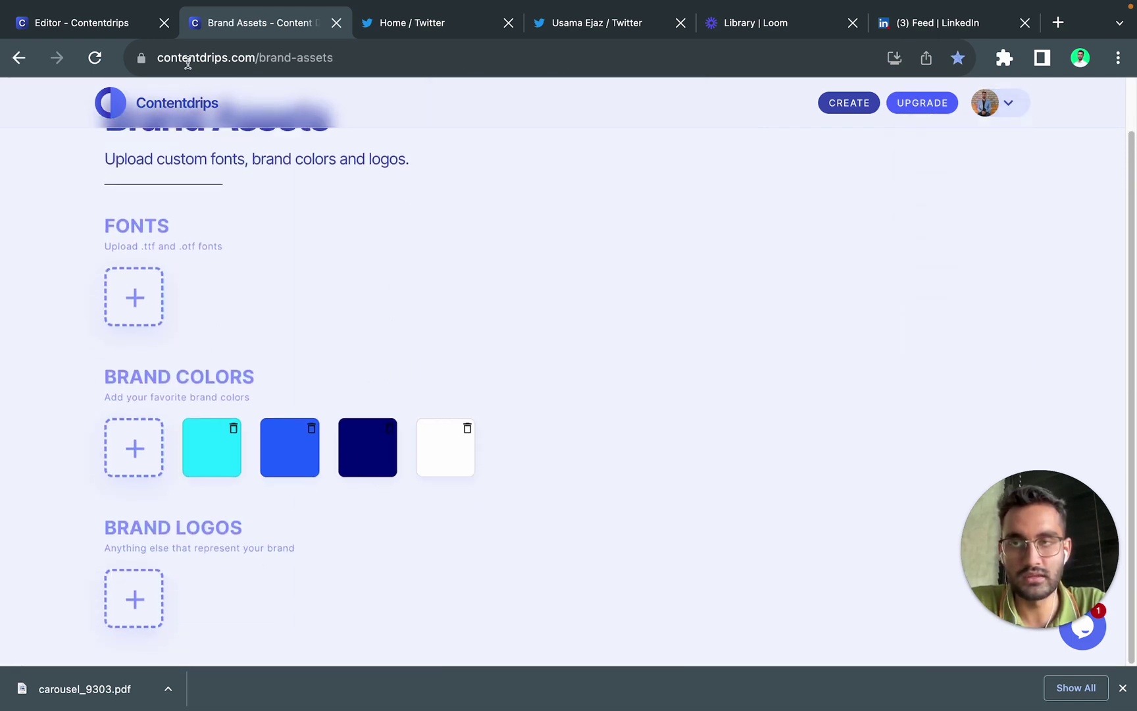
{"action": "left_click", "coordinate": [120, 23]}
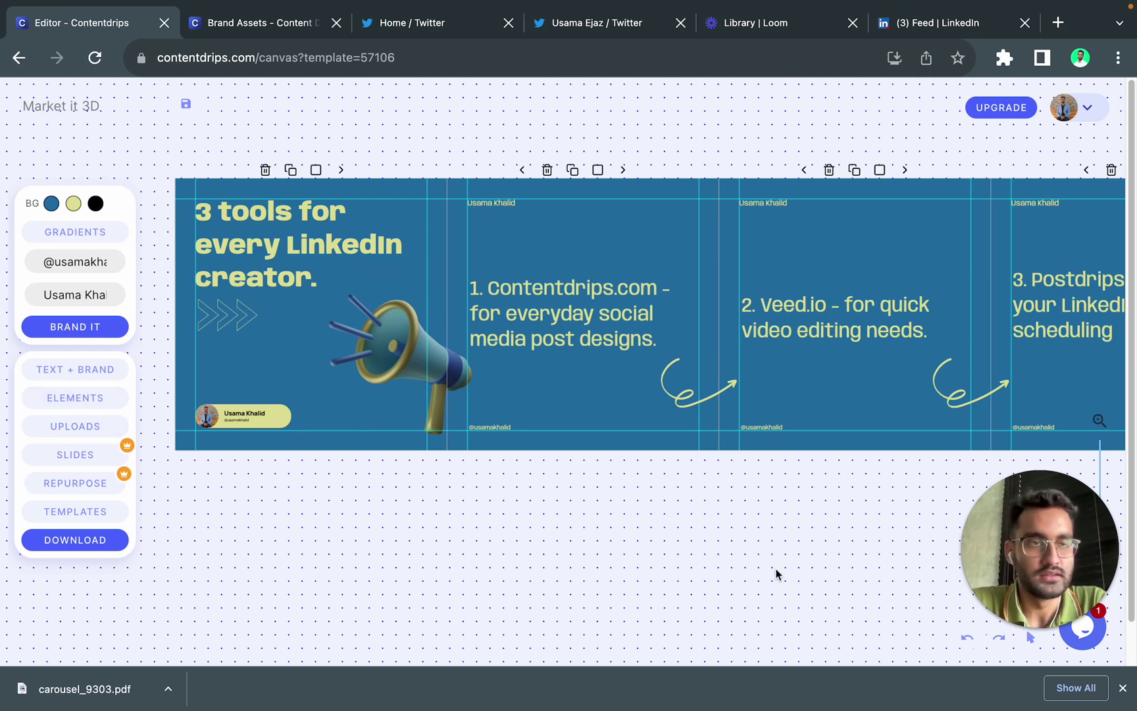
{"action": "scroll", "coordinate": [776, 574], "scroll_direction": "up", "scroll_amount": 2}
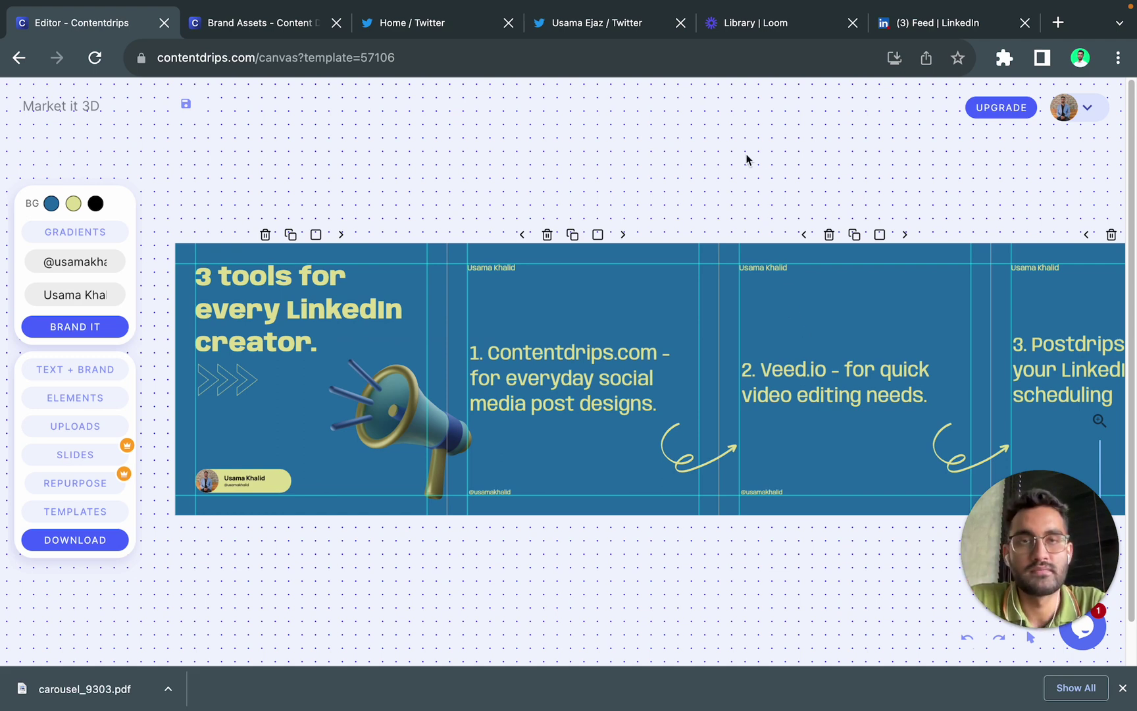
{"action": "mouse_move", "coordinate": [791, 6]}
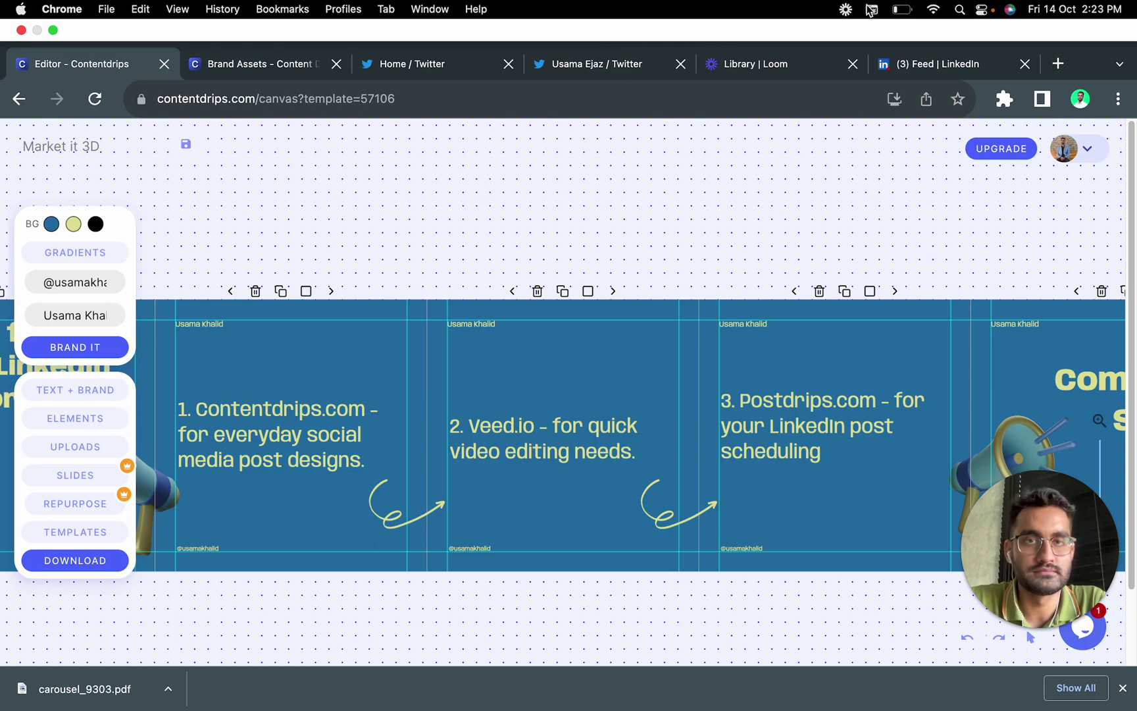